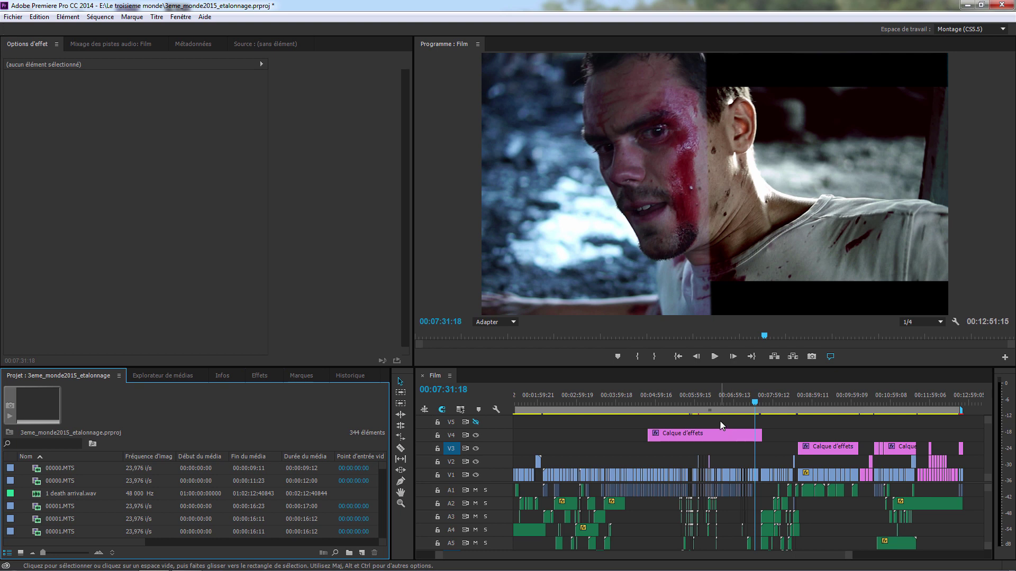
pyautogui.click(362, 554)
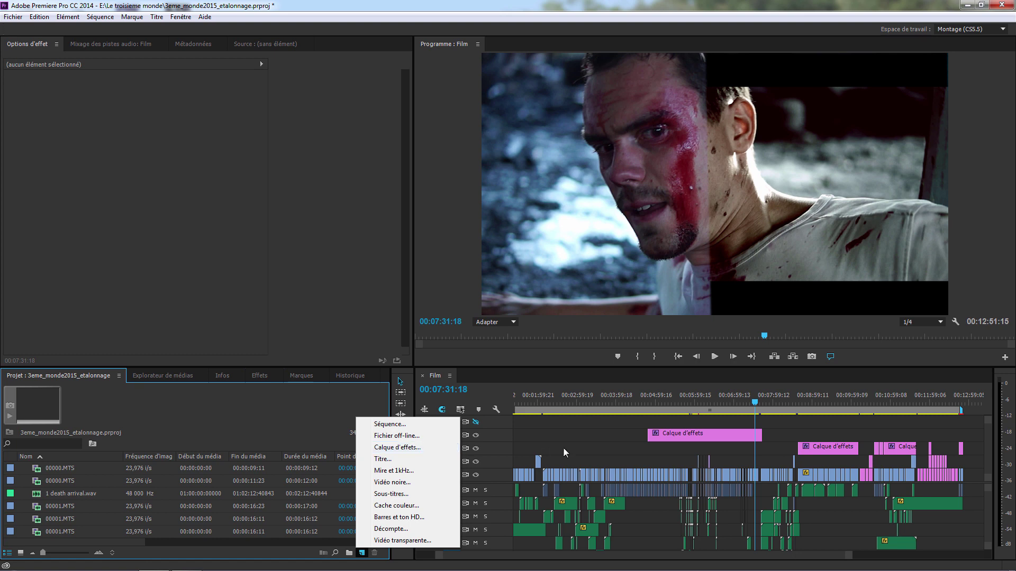
pyautogui.click(364, 554)
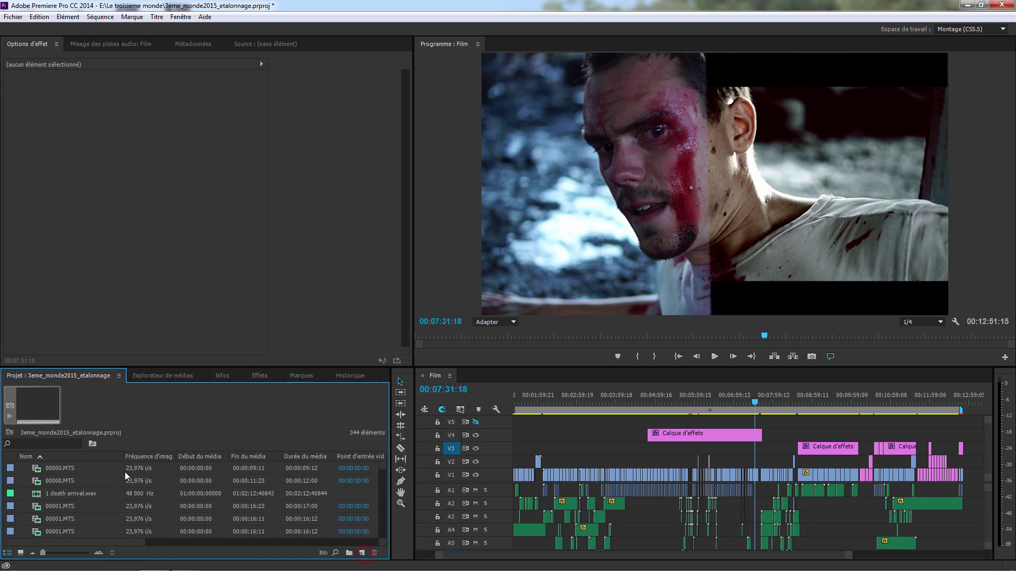
# Step: Select the adjustment layer on V4 and find the Niveaux effect by searching the effects for "niveau"
pyautogui.click(715, 435)
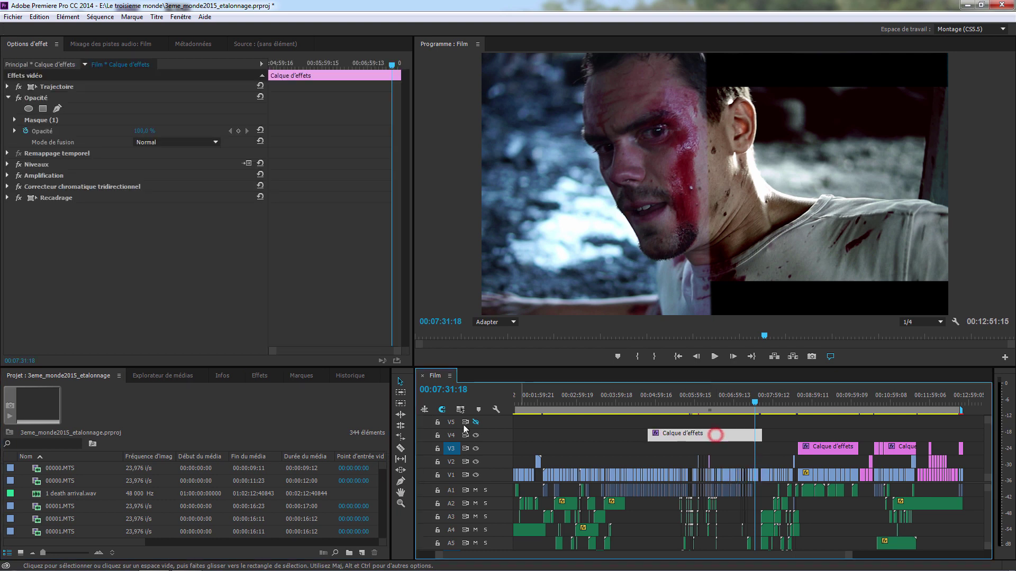
pyautogui.click(254, 377)
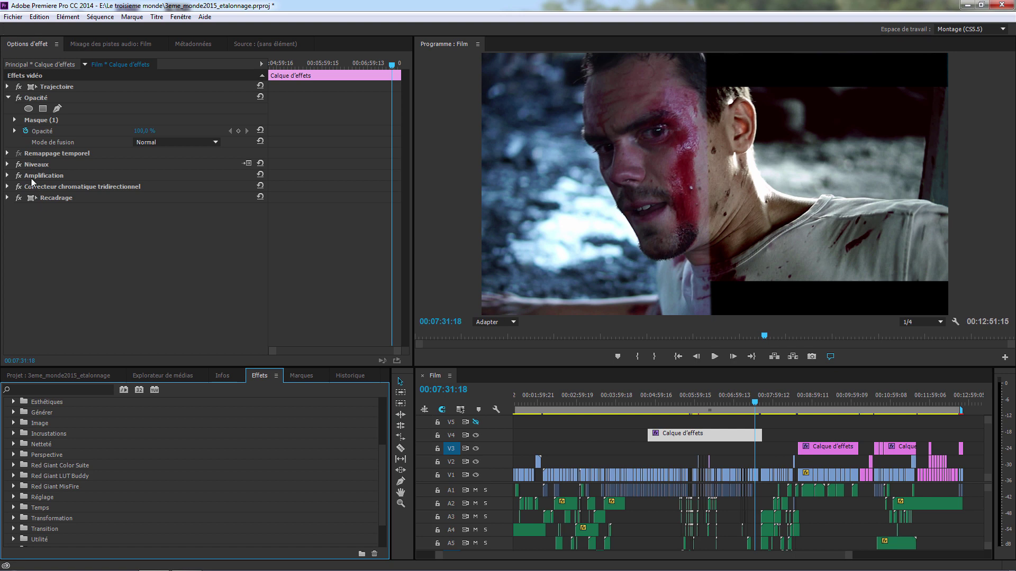
pyautogui.click(52, 389)
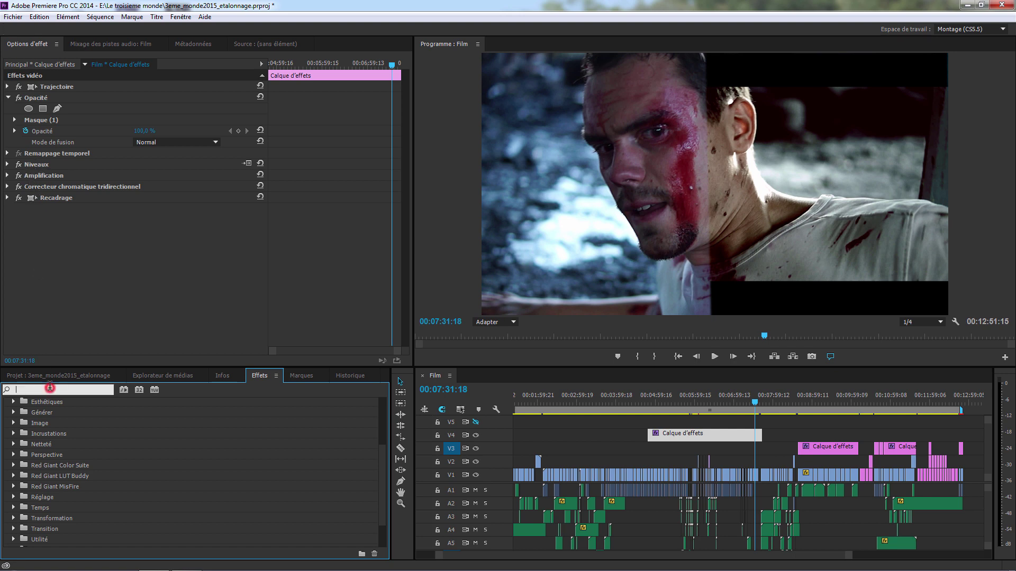
pyautogui.write('niveau')
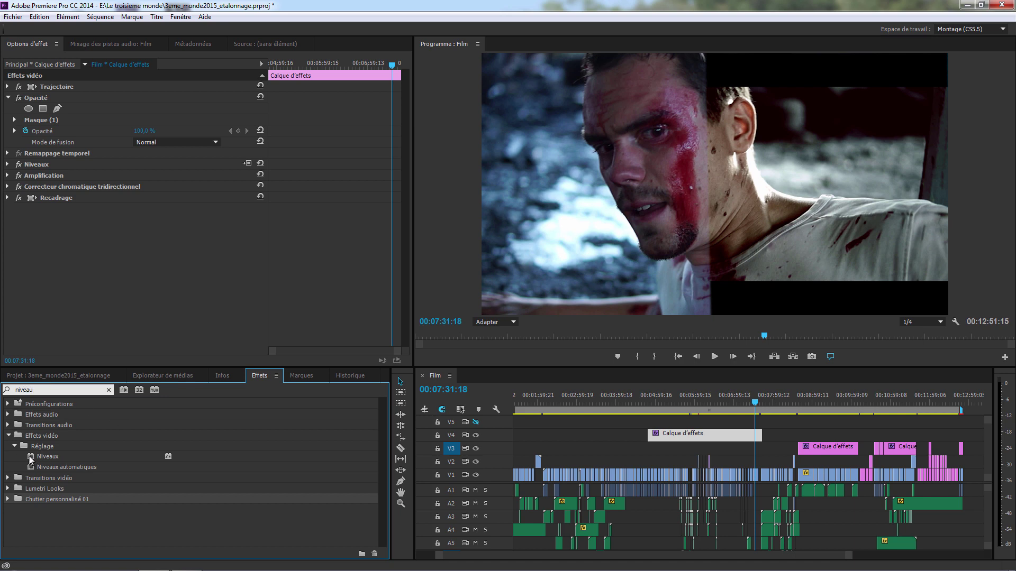
pyautogui.click(30, 458)
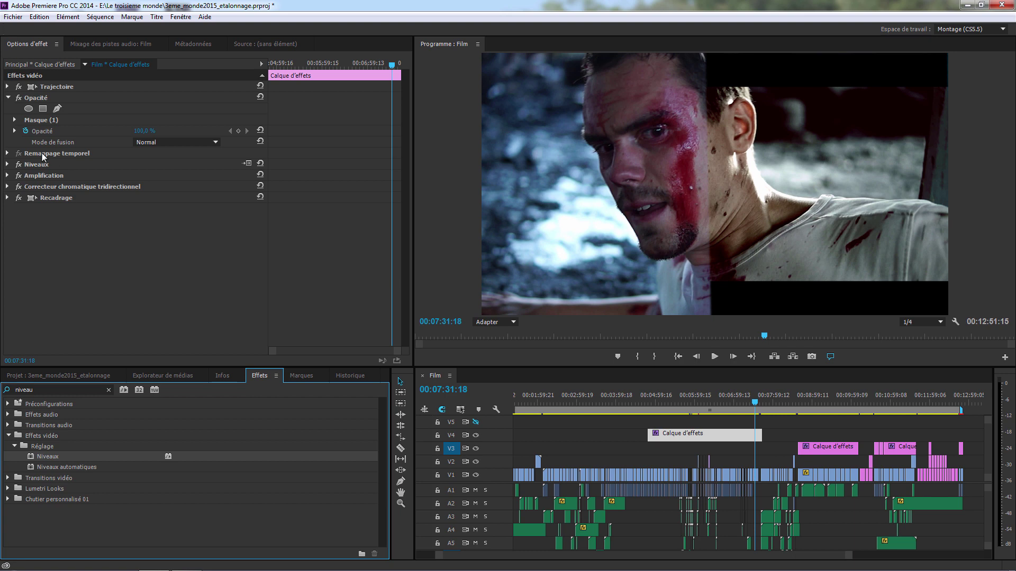
# Step: Expand the layer's Niveaux settings and move the playhead to the shot at 00:07:23:16
pyautogui.click(8, 164)
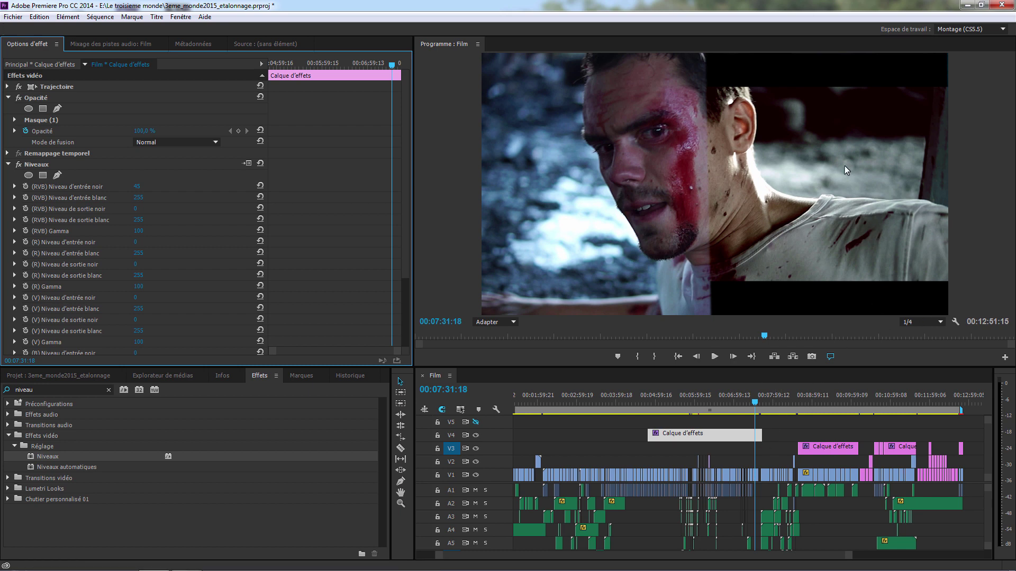
pyautogui.click(749, 404)
pyautogui.moveTo(754, 406); pyautogui.dragTo(751, 407)
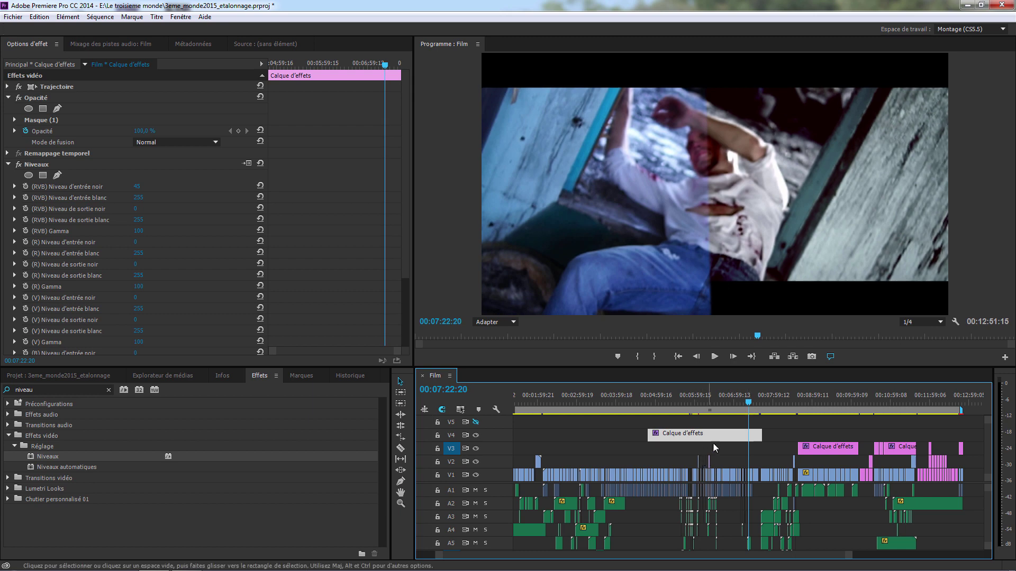
pyautogui.click(749, 406)
pyautogui.moveTo(750, 405); pyautogui.dragTo(751, 405)
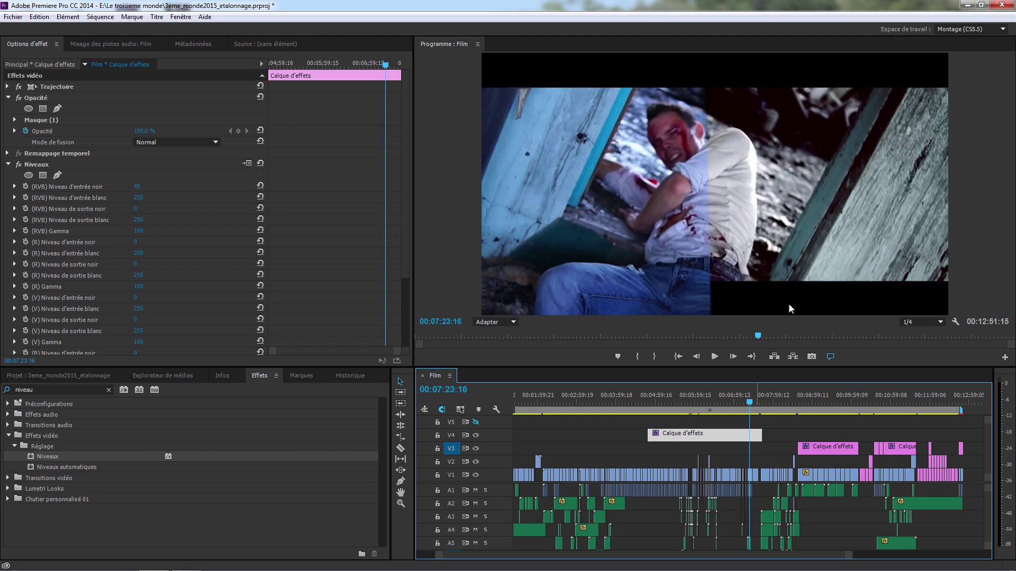
# Step: Set the (RVB) input black level of Niveaux to about 55 and collapse the effect
pyautogui.click(50, 120)
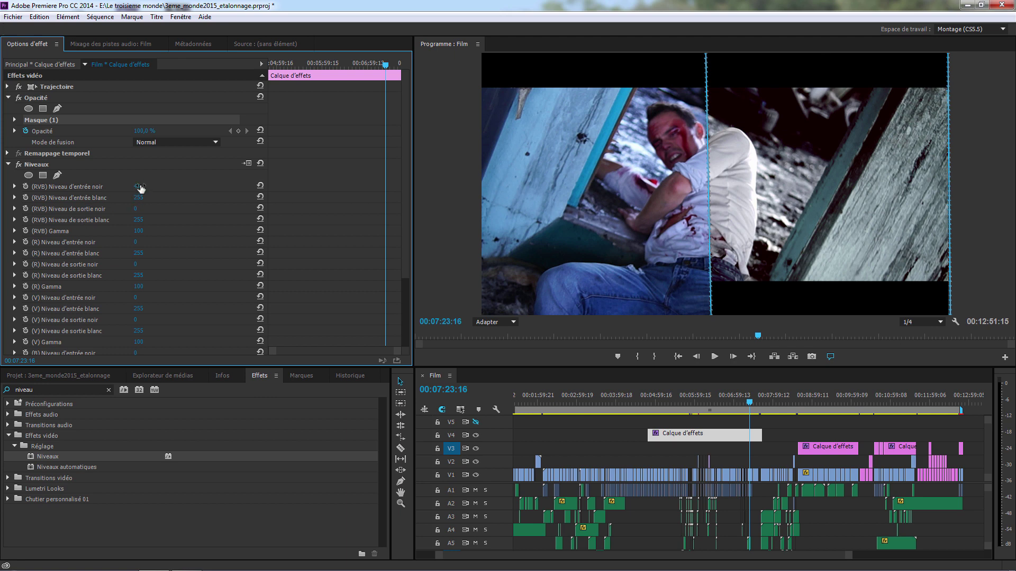
pyautogui.moveTo(140, 188); pyautogui.dragTo(115, 188)
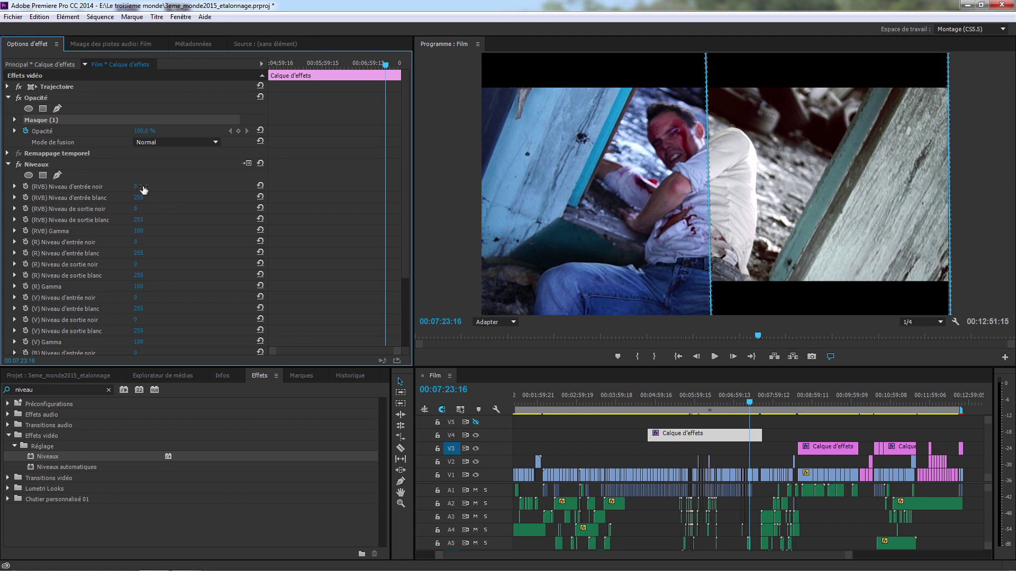
pyautogui.moveTo(135, 186); pyautogui.dragTo(156, 186)
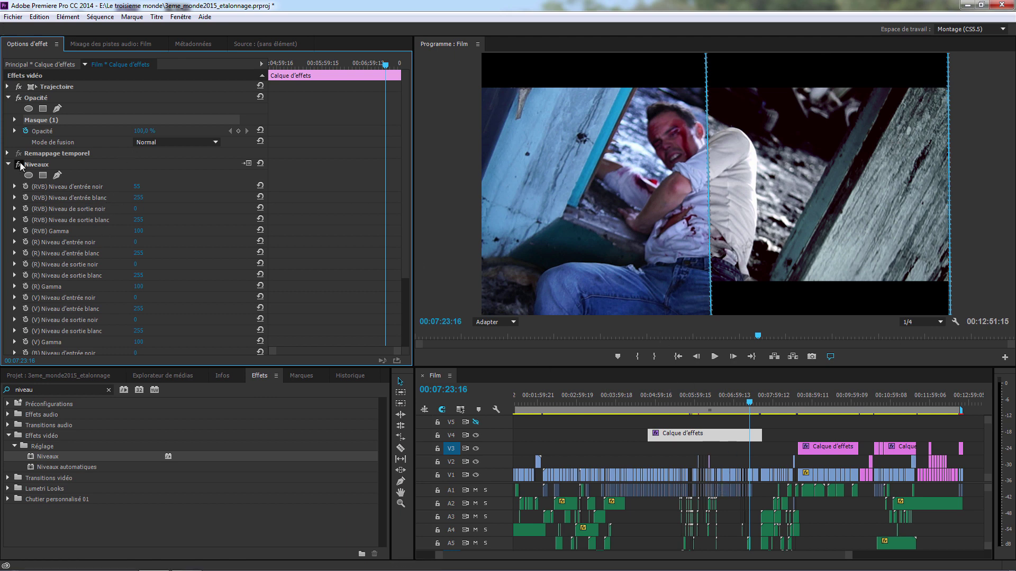
pyautogui.click(57, 175)
pyautogui.click(8, 164)
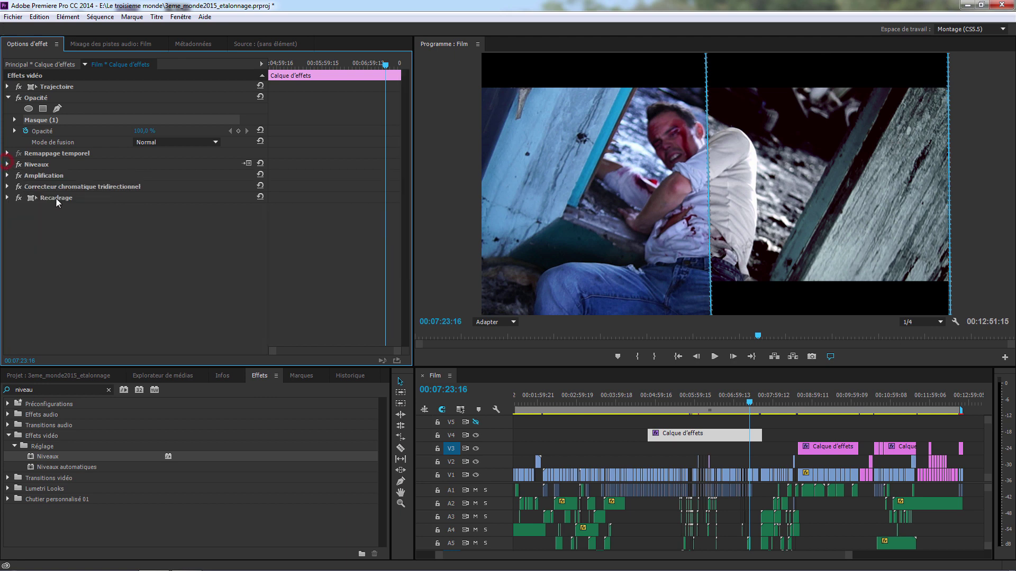
# Step: In the Amplification effect, set Saturation to about 49 and Contraste to about 132
pyautogui.click(7, 176)
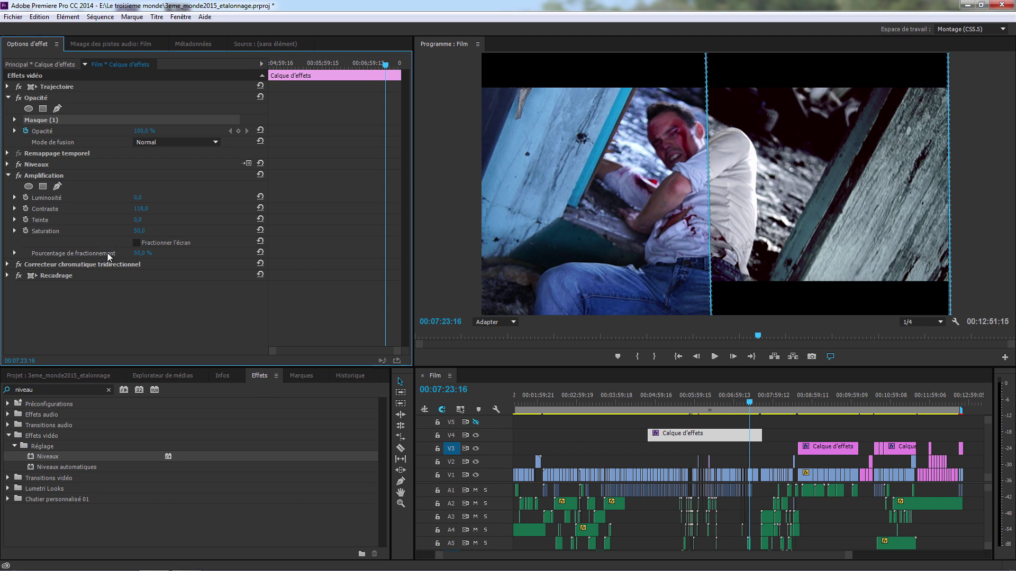
pyautogui.click(141, 234)
pyautogui.moveTo(139, 232); pyautogui.dragTo(134, 231)
pyautogui.moveTo(139, 210); pyautogui.dragTo(160, 209)
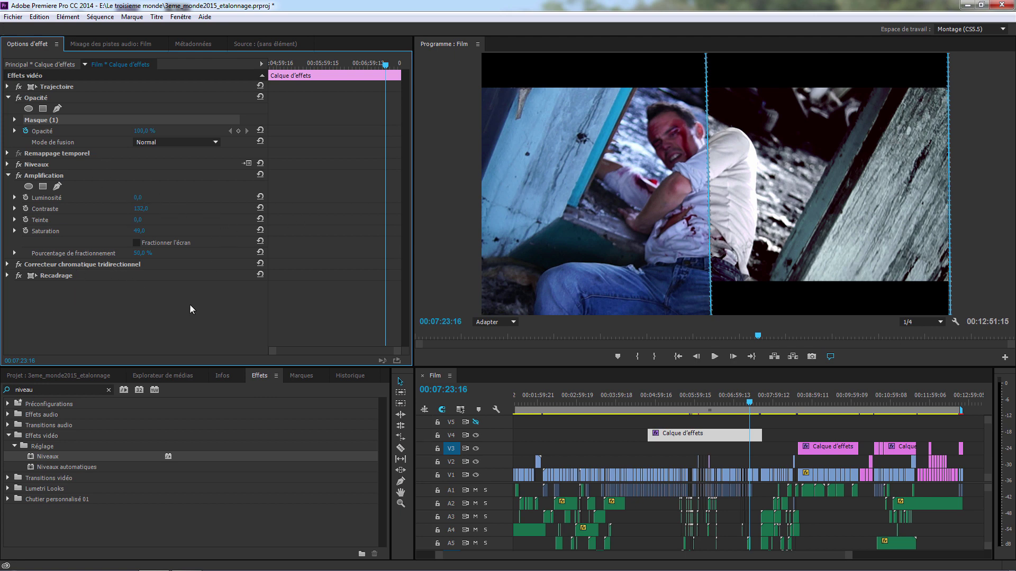
pyautogui.click(8, 175)
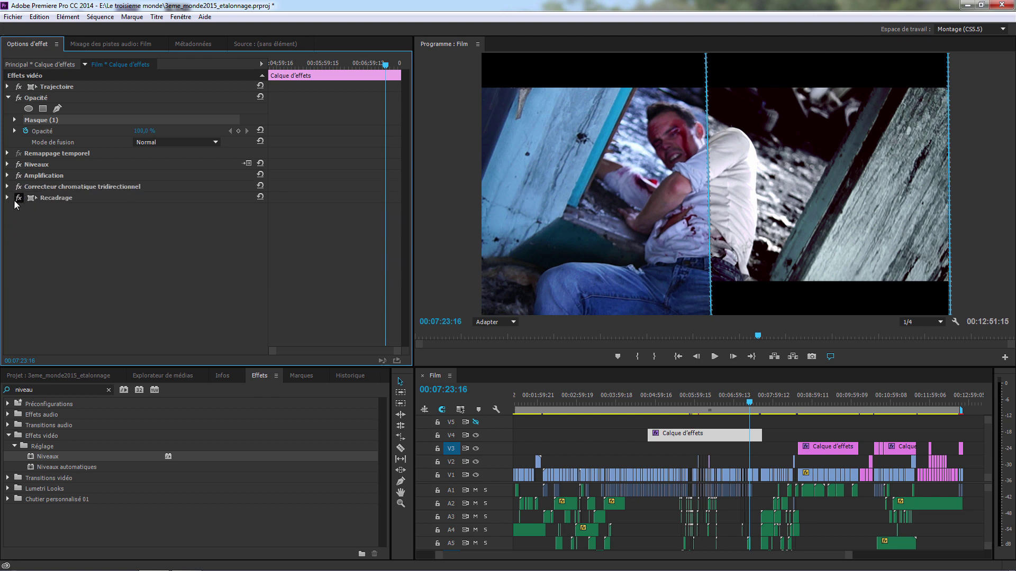
# Step: In the three-way colour corrector, shift the shadows towards orange and fine-tune the midtone and highlight colour balance
pyautogui.click(8, 187)
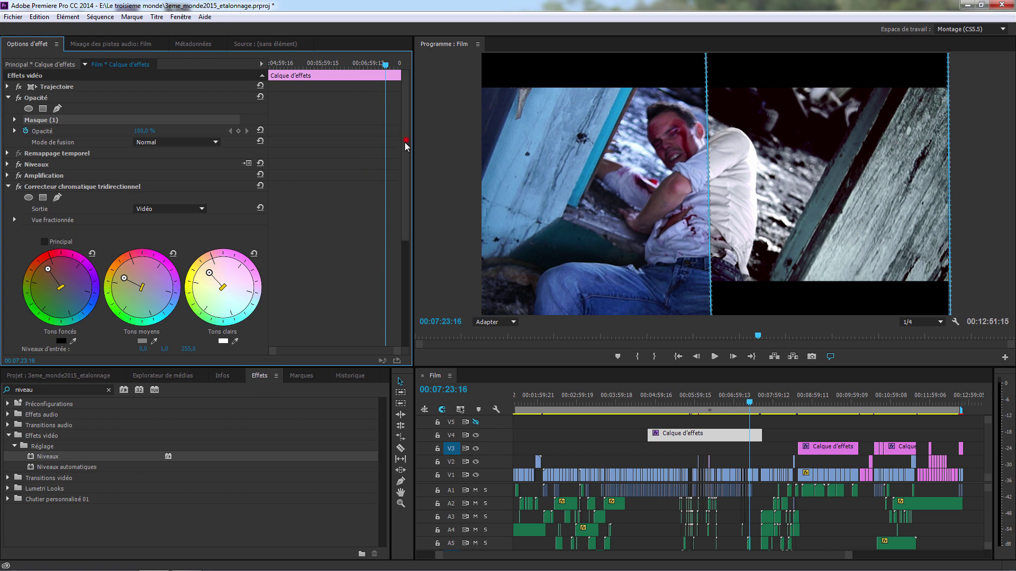
pyautogui.moveTo(405, 142); pyautogui.dragTo(408, 176)
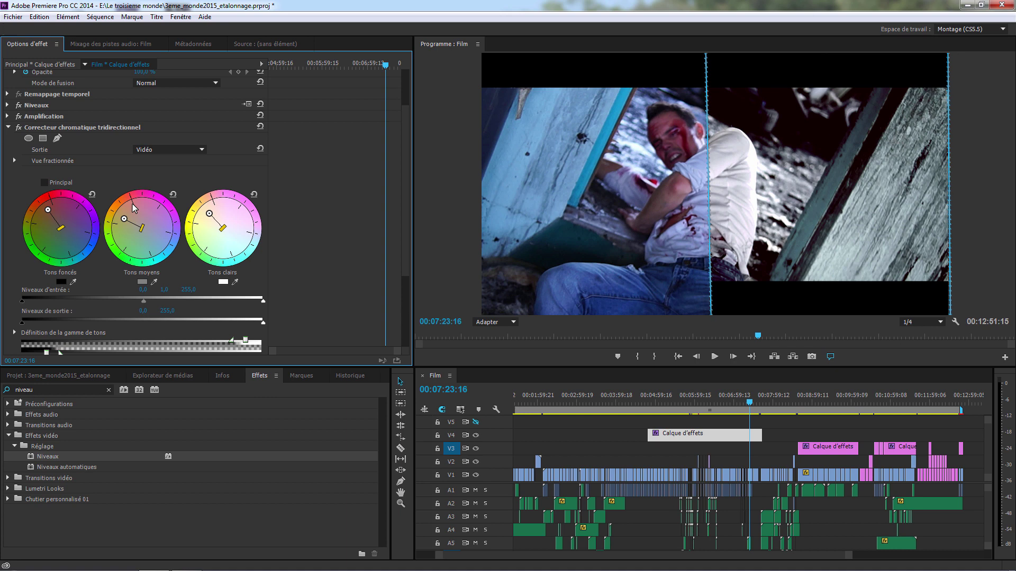
pyautogui.click(47, 209)
pyautogui.moveTo(47, 210); pyautogui.dragTo(119, 229)
pyautogui.moveTo(89, 228)
pyautogui.mouseDown()
pyautogui.moveTo(76, 213)
pyautogui.moveTo(40, 215)
pyautogui.mouseUp()
pyautogui.moveTo(124, 218)
pyautogui.mouseDown()
pyautogui.moveTo(166, 214)
pyautogui.moveTo(168, 233)
pyautogui.moveTo(172, 202)
pyautogui.moveTo(197, 264)
pyautogui.moveTo(174, 276)
pyautogui.moveTo(183, 245)
pyautogui.moveTo(149, 212)
pyautogui.moveTo(115, 224)
pyautogui.moveTo(124, 219)
pyautogui.mouseUp()
pyautogui.scroll(-2, 344, 233)
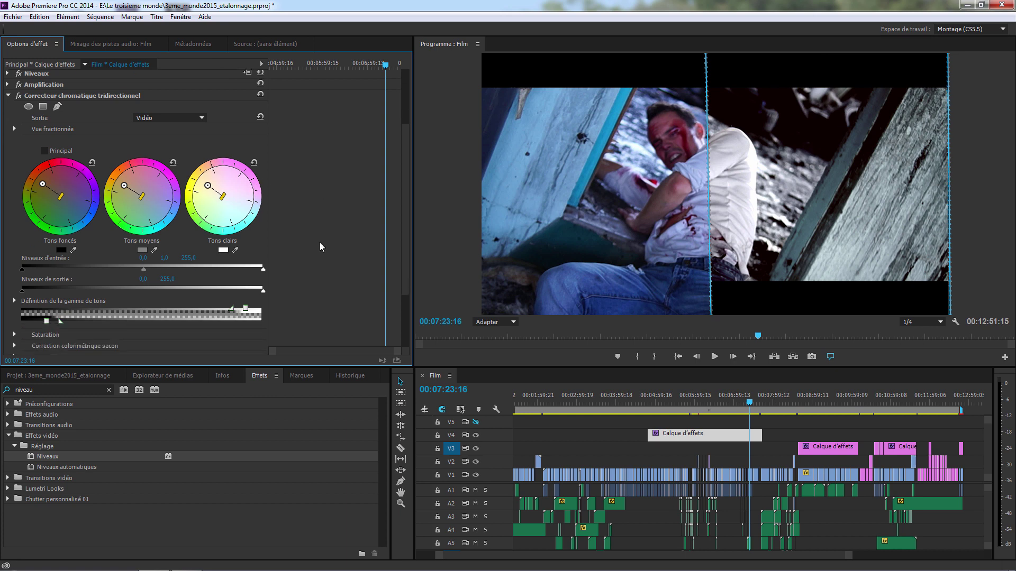
pyautogui.click(8, 96)
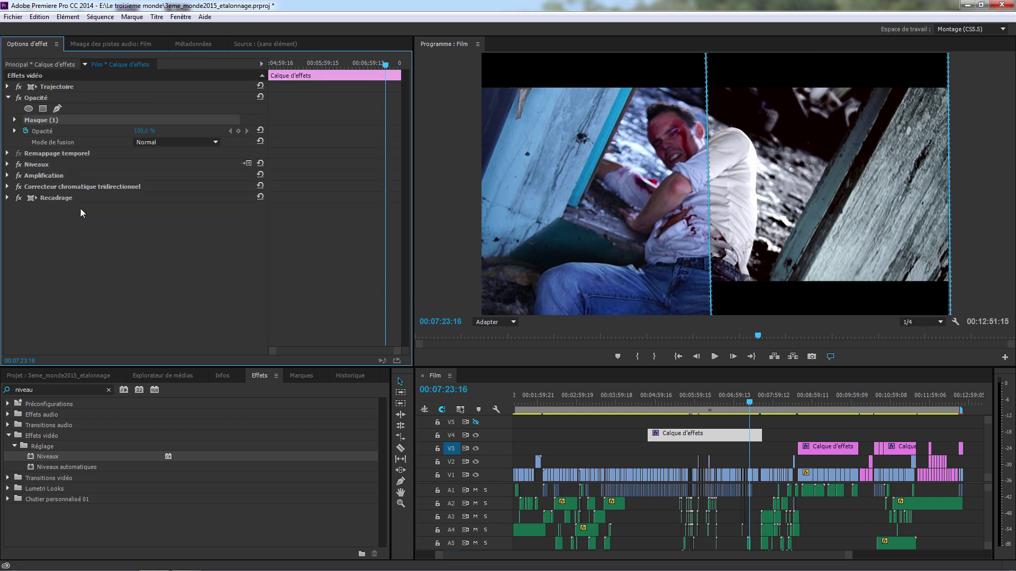
# Step: Examine the Recadrage effect's crop percentages and its crop outline in the preview
pyautogui.click(8, 198)
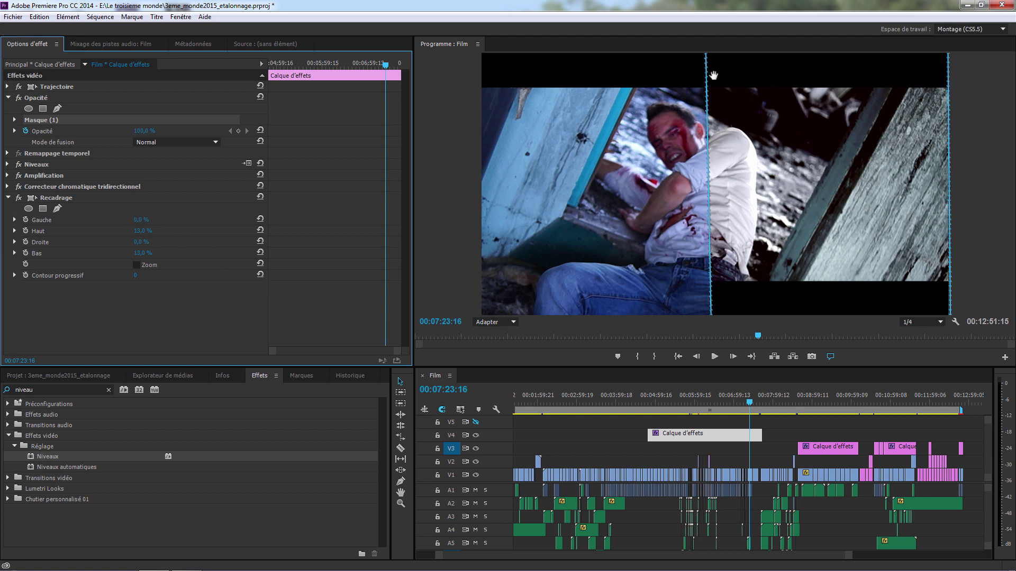
pyautogui.click(48, 197)
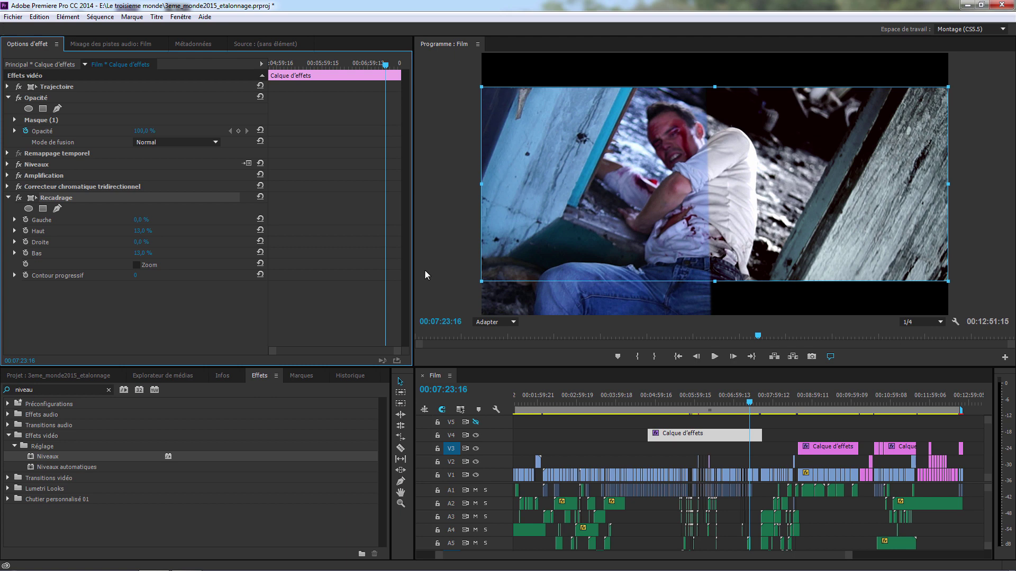
pyautogui.click(8, 198)
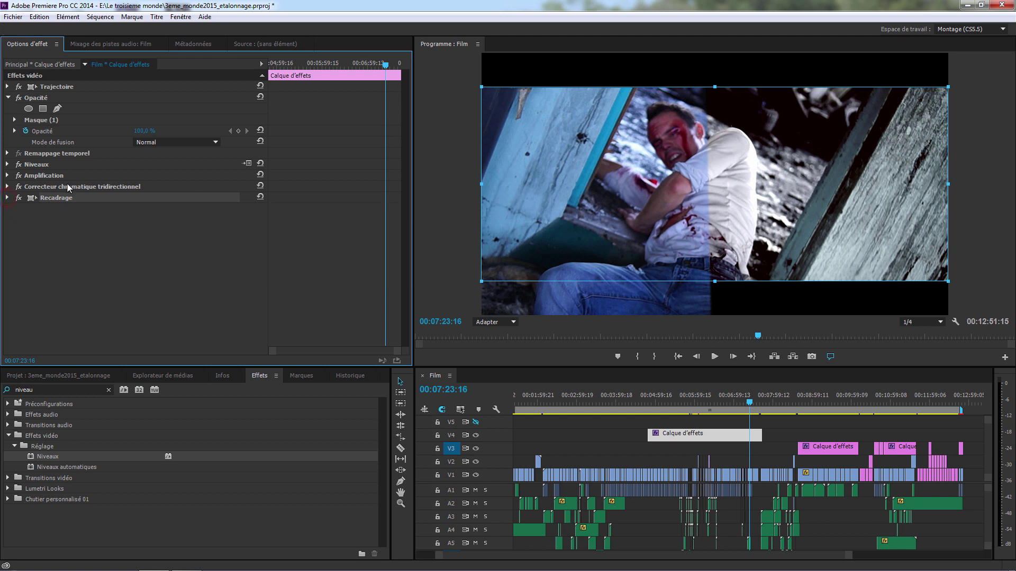
pyautogui.click(77, 216)
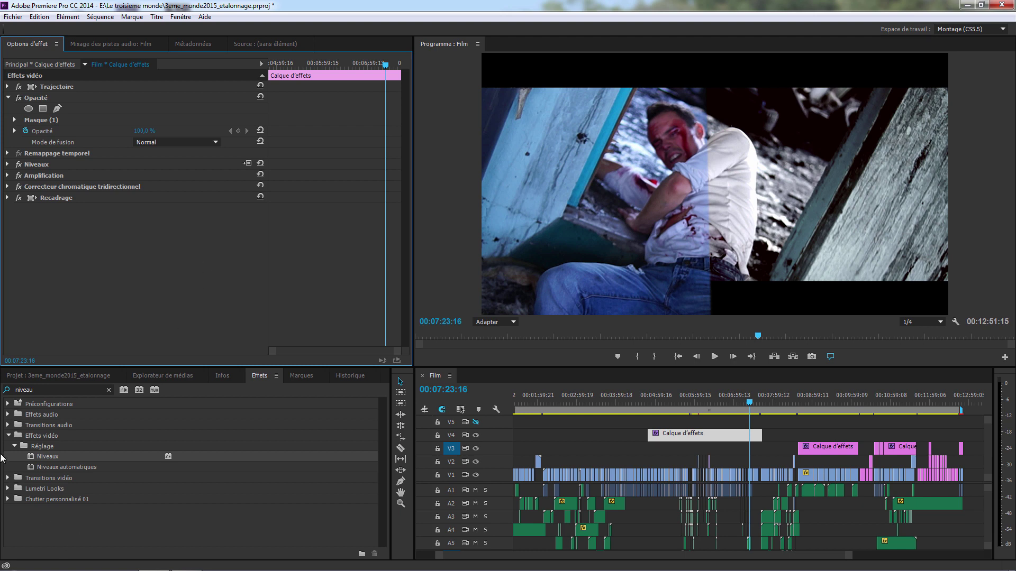
# Step: Clear the effects search and locate Magic Bullet Looks in the Red Giant Color Suite video effects
pyautogui.click(9, 435)
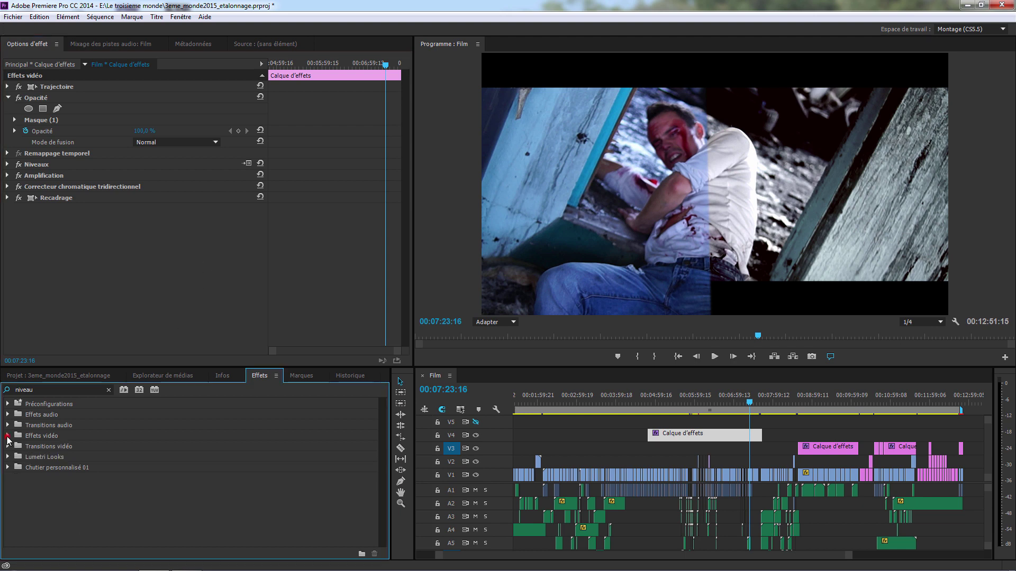
pyautogui.click(50, 389)
pyautogui.press('BackSpace')
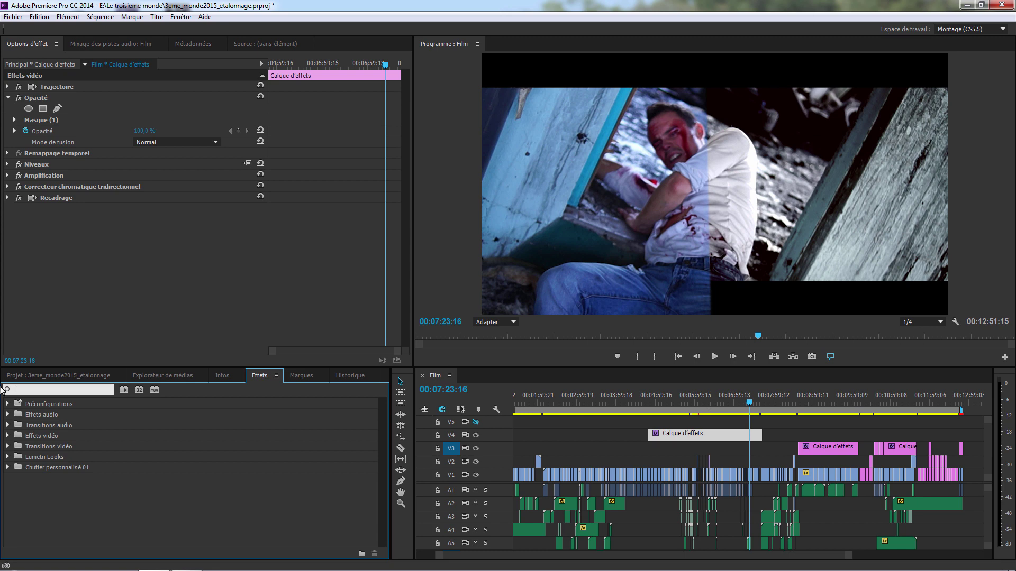
pyautogui.click(8, 436)
pyautogui.moveTo(379, 414); pyautogui.dragTo(375, 475)
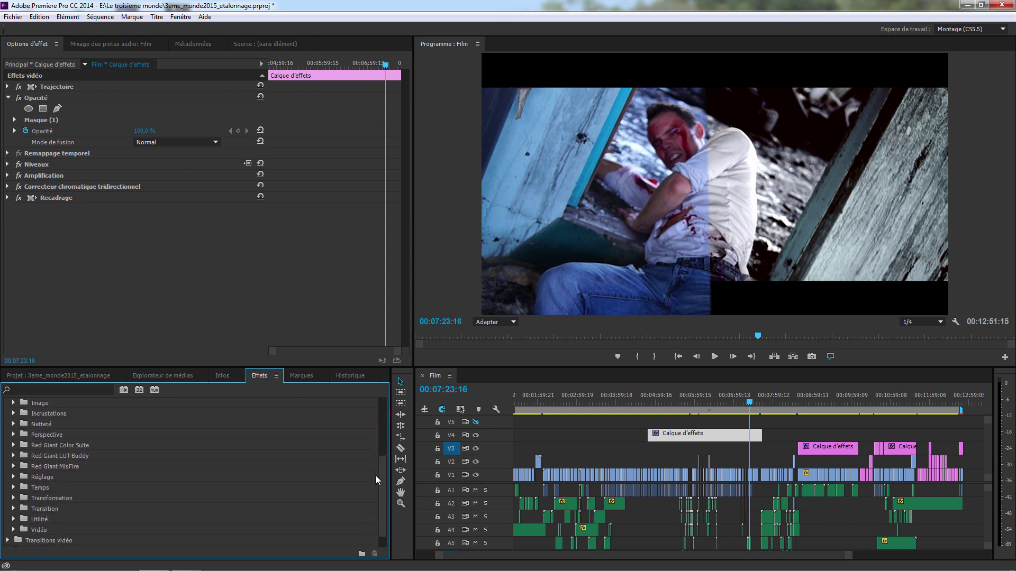
pyautogui.click(14, 445)
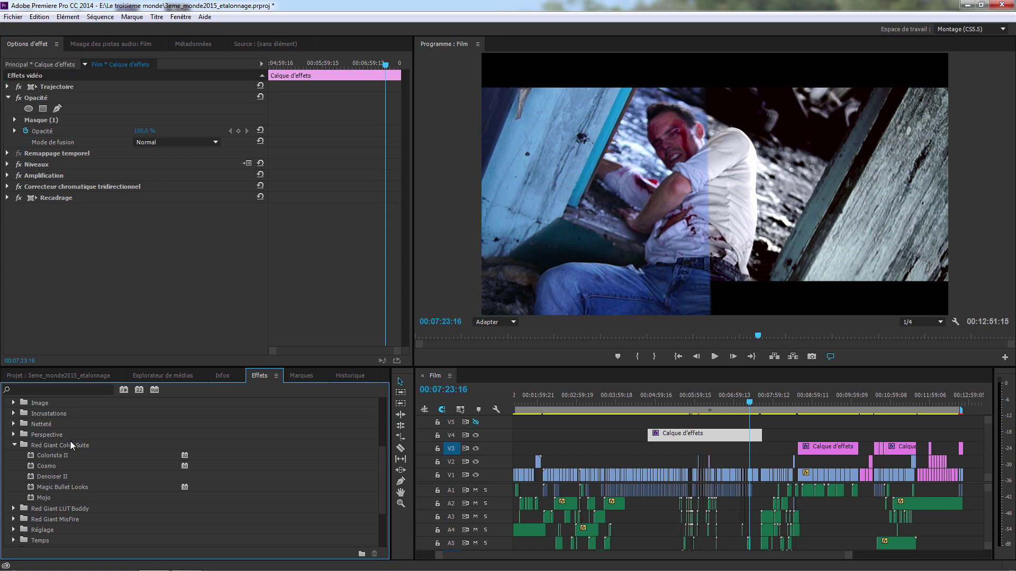
pyautogui.click(63, 490)
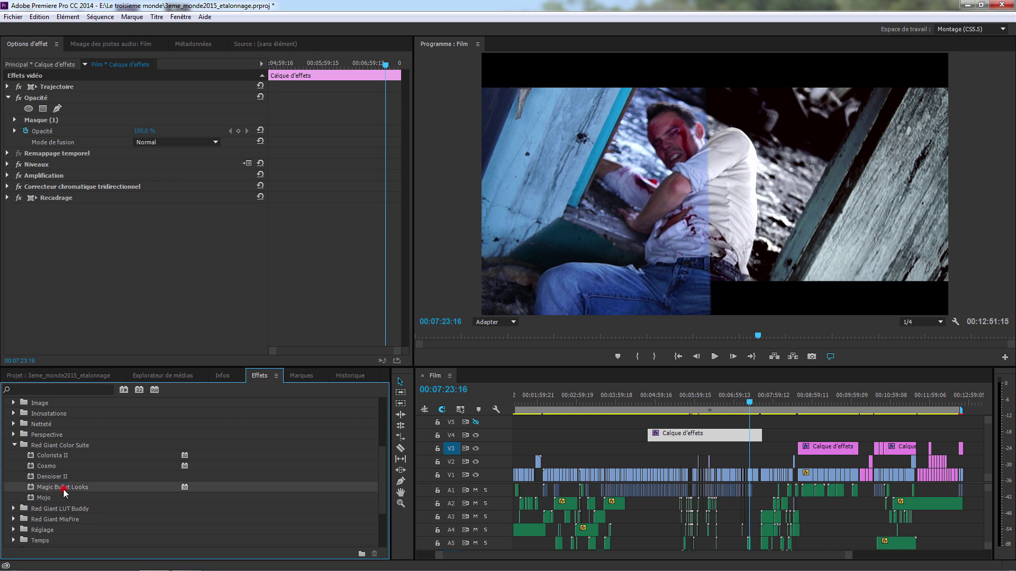
# Step: Select the first adjustment layer on V3, move the playhead to 00:08:51:01 and enable its Magic Bullet Looks effect
pyautogui.click(816, 452)
pyautogui.click(810, 403)
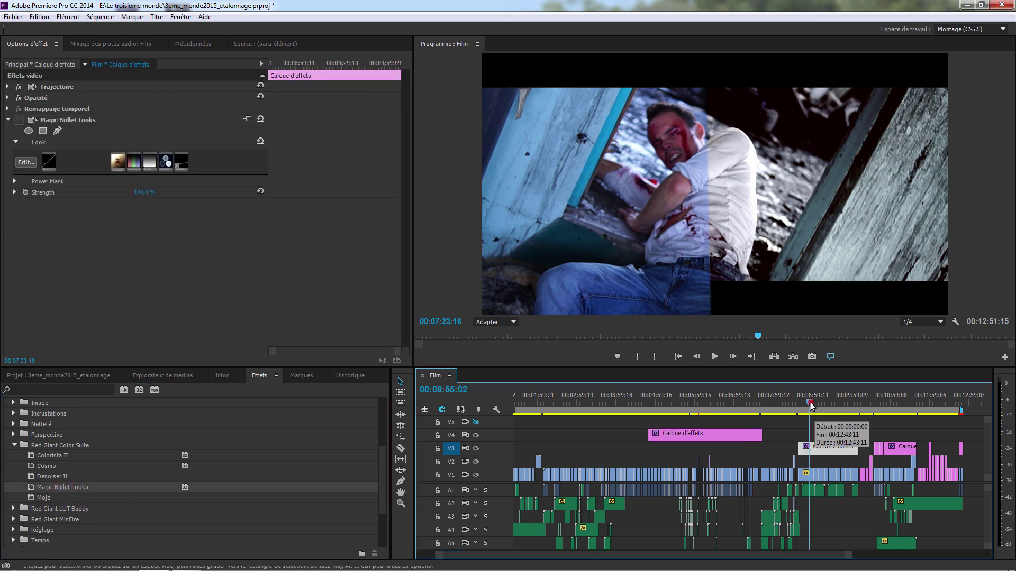
pyautogui.moveTo(810, 407); pyautogui.dragTo(808, 408)
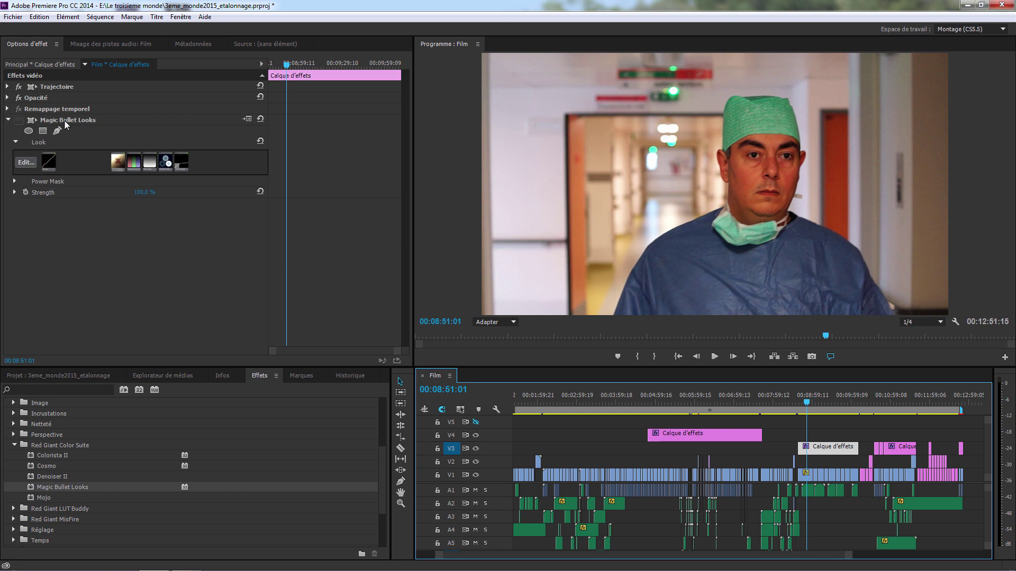
pyautogui.click(19, 120)
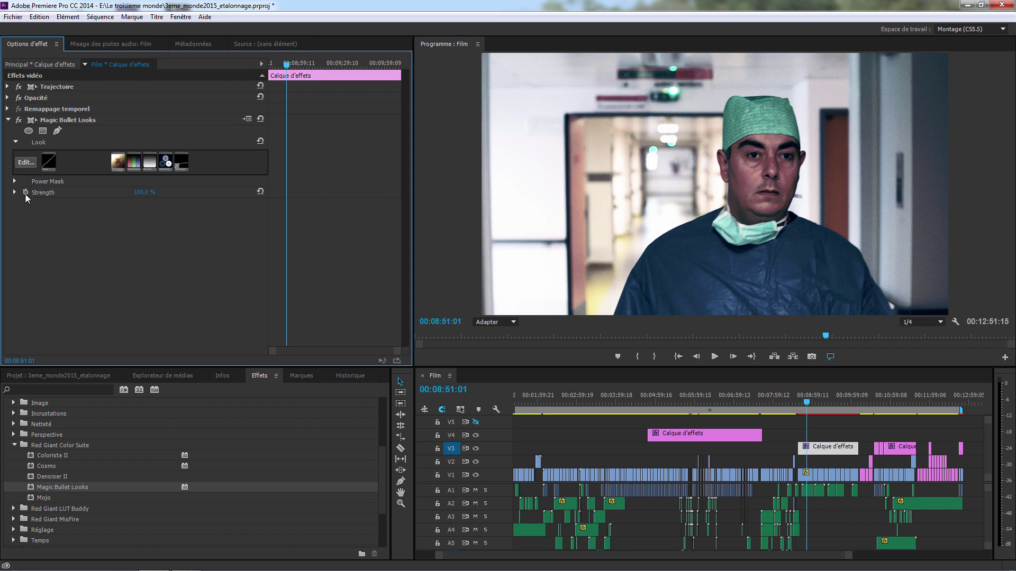
# Step: Open the Magic Bullet Looks editor and preview the Basic looks, from Vibrant, Cool and Contrast through Basic Warm Max to Basic Warm
pyautogui.click(27, 162)
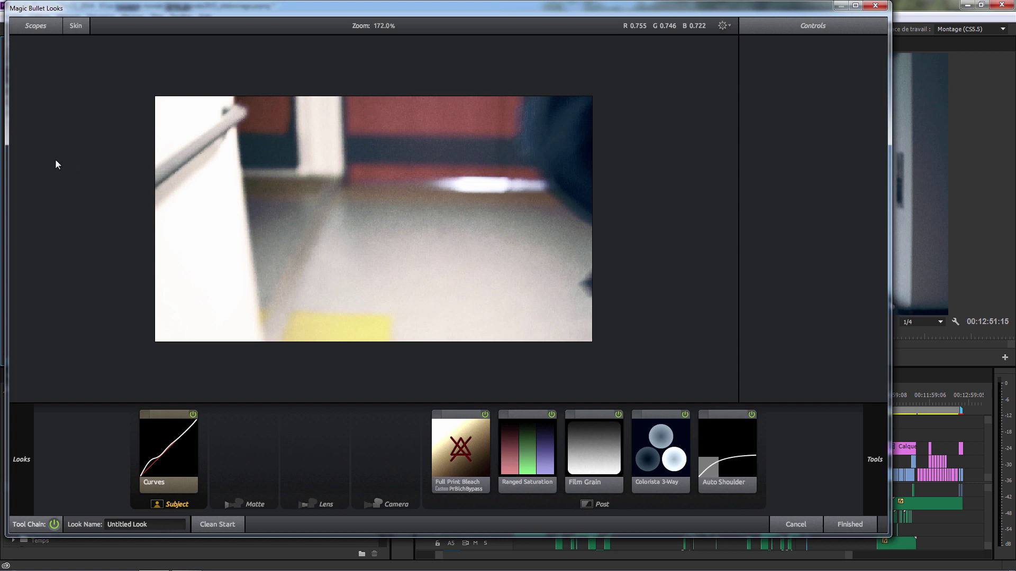
pyautogui.click(19, 148)
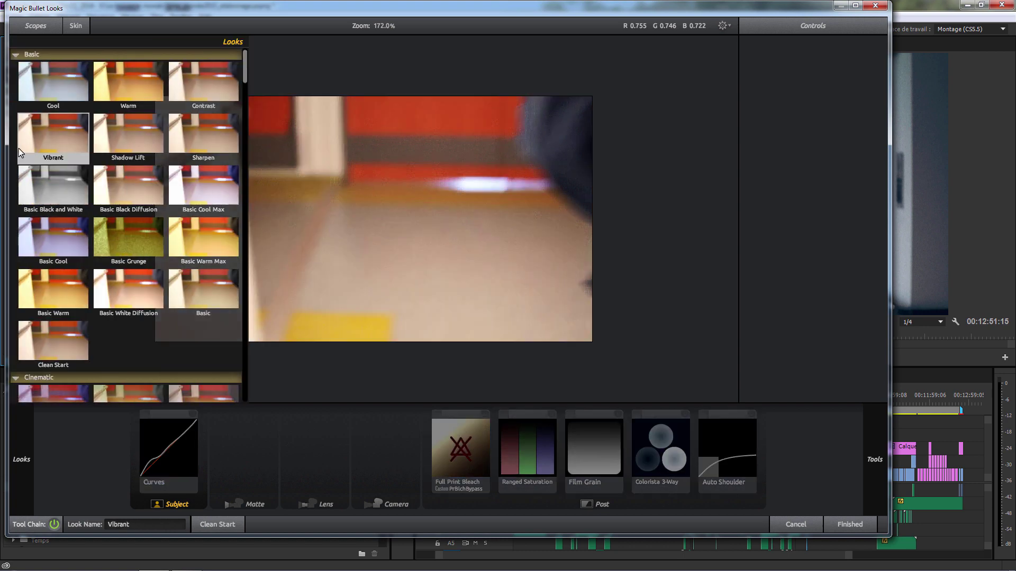
pyautogui.click(58, 79)
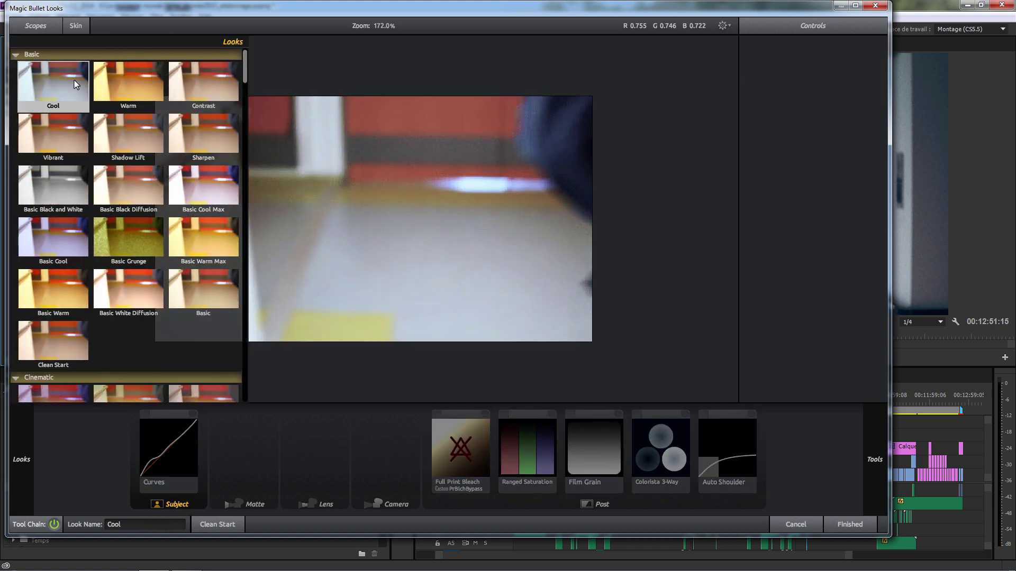
pyautogui.click(132, 71)
pyautogui.click(214, 78)
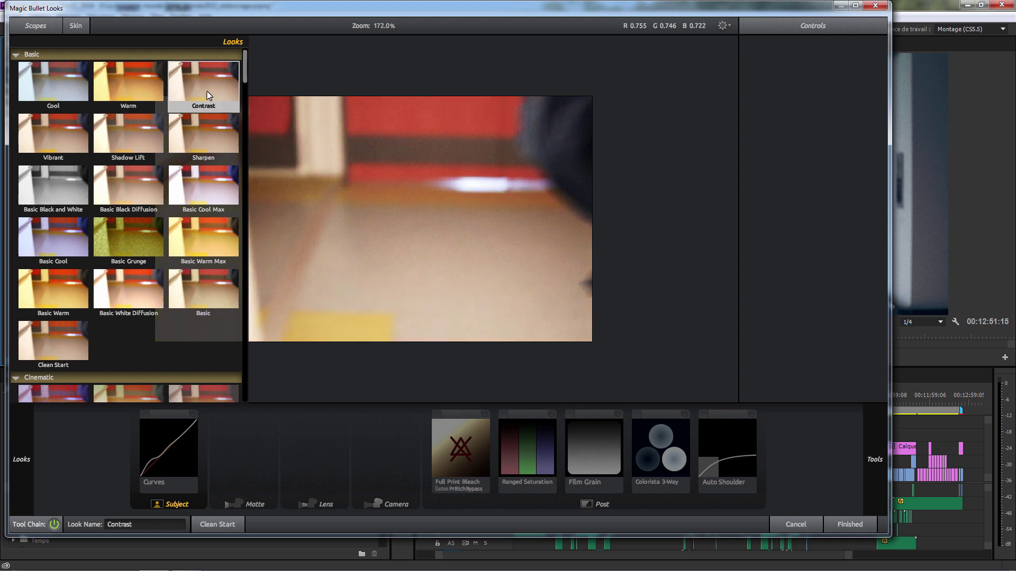
pyautogui.click(208, 139)
pyautogui.click(115, 148)
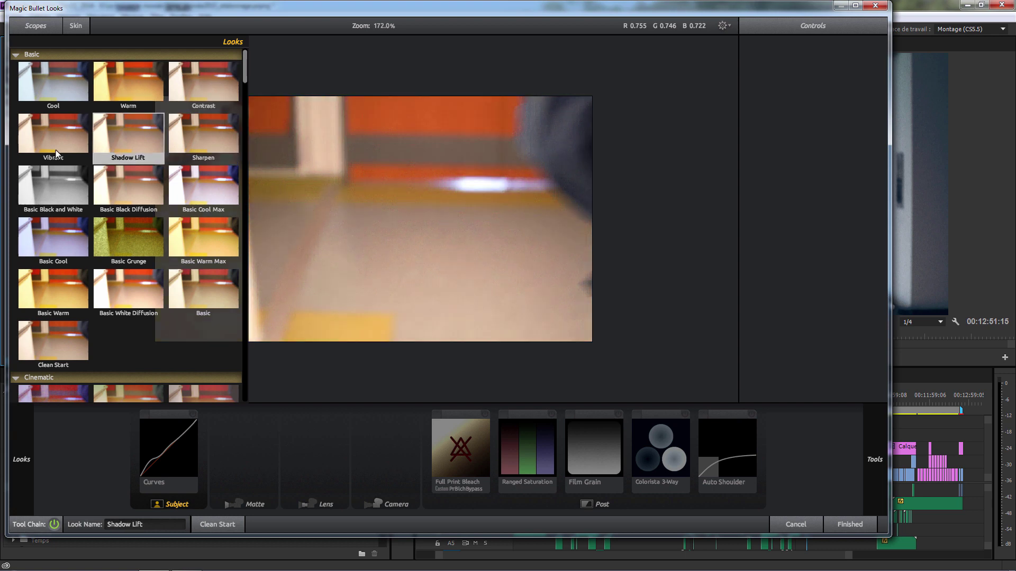
pyautogui.click(55, 153)
pyautogui.click(58, 193)
pyautogui.click(154, 192)
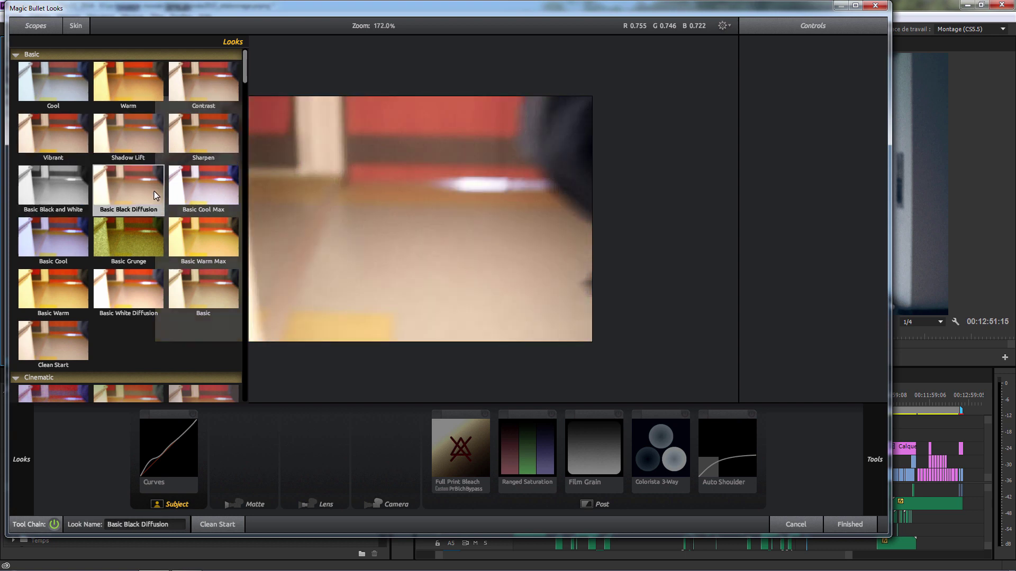
pyautogui.click(203, 189)
pyautogui.click(211, 242)
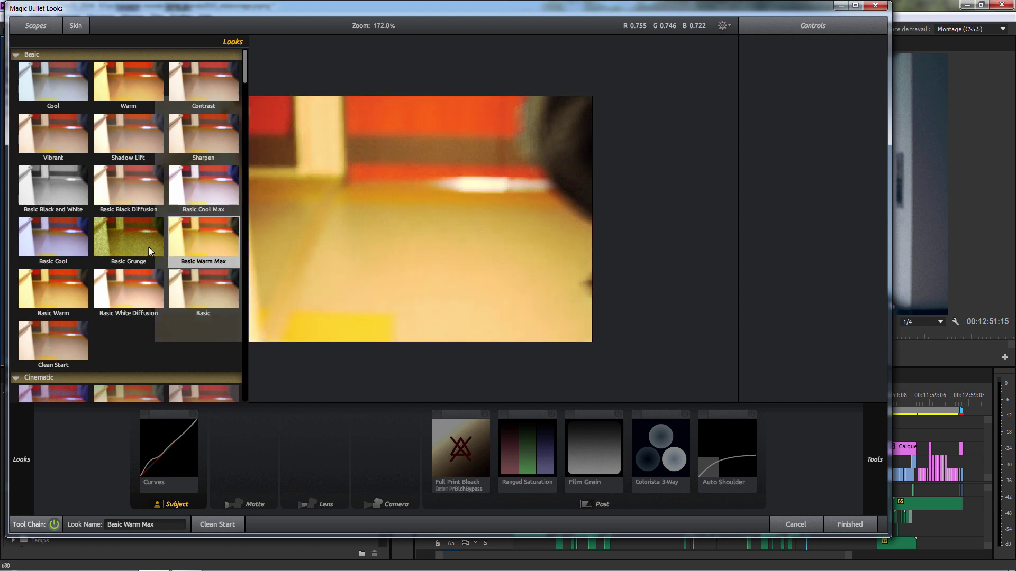
pyautogui.click(149, 246)
pyautogui.click(62, 251)
pyautogui.click(75, 279)
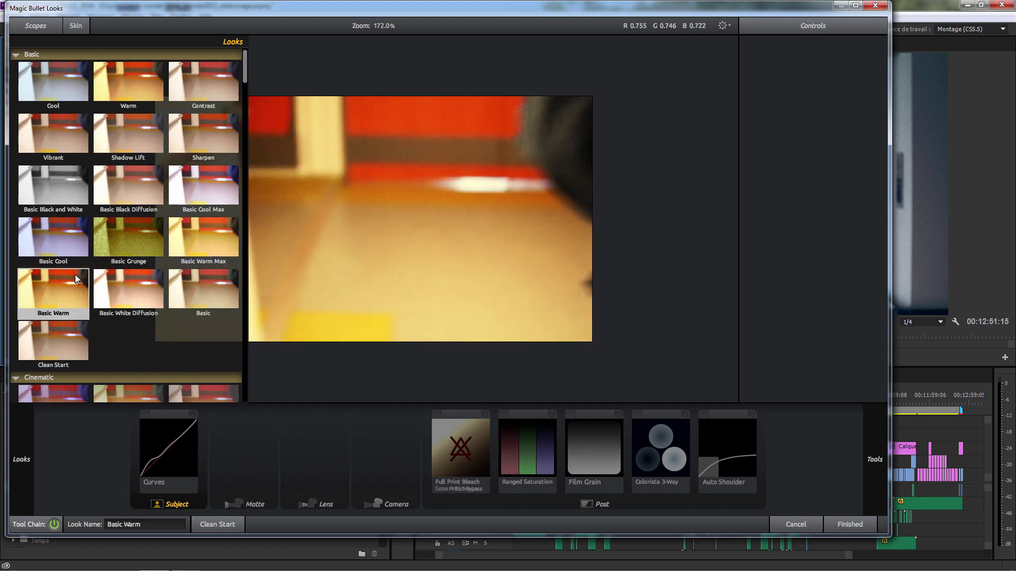
# Step: Preview the Cinematic looks, including Action, Invasion, Blockbuster and Epic, without replacing the current look
pyautogui.scroll(-3, 76, 275)
pyautogui.click(65, 225)
pyautogui.scroll(-1, 66, 219)
pyautogui.click(68, 212)
pyautogui.scroll(-4, 71, 199)
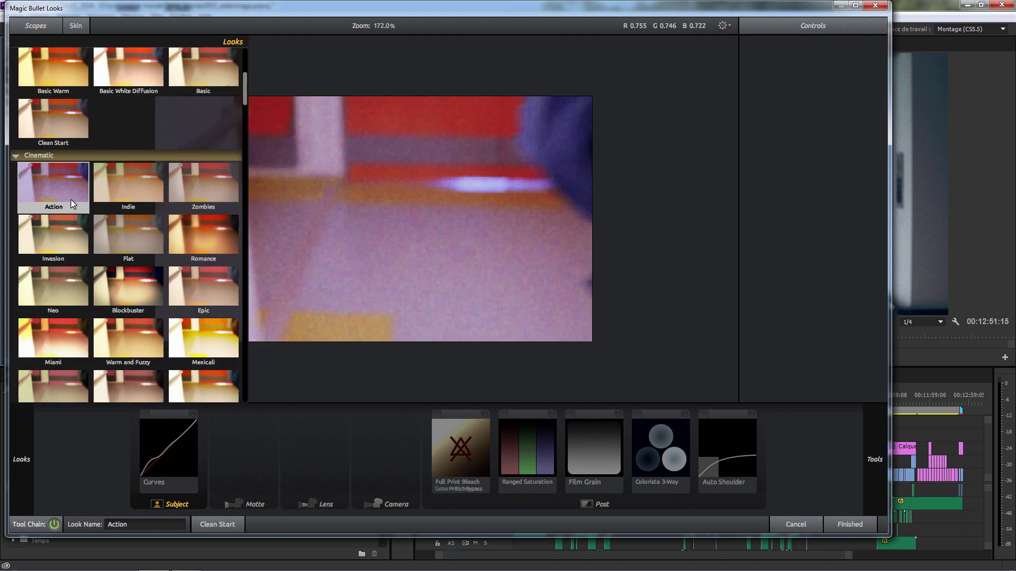
pyautogui.click(72, 200)
pyautogui.scroll(-3, 72, 200)
pyautogui.click(72, 201)
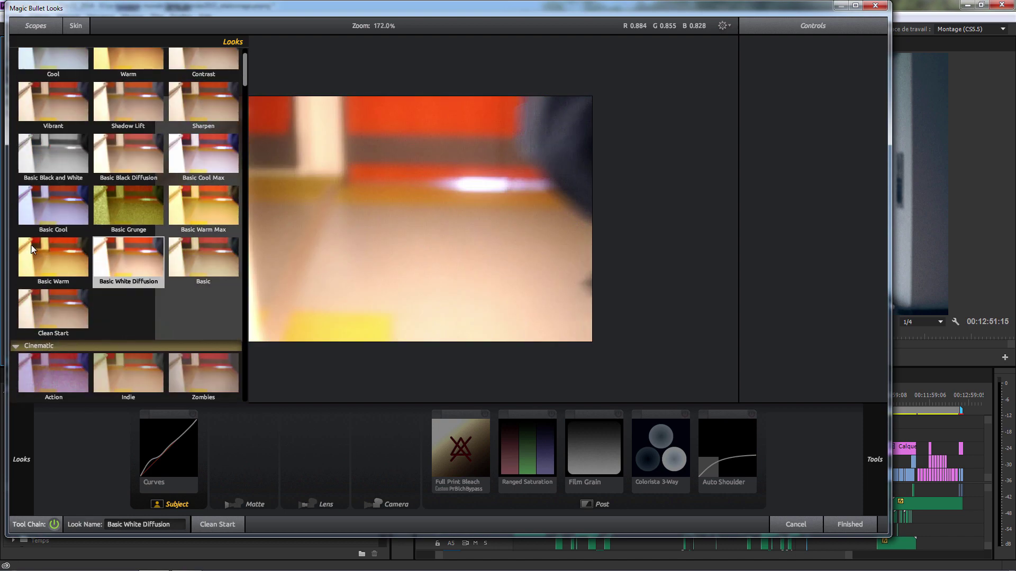
pyautogui.click(50, 257)
pyautogui.scroll(-4, 51, 255)
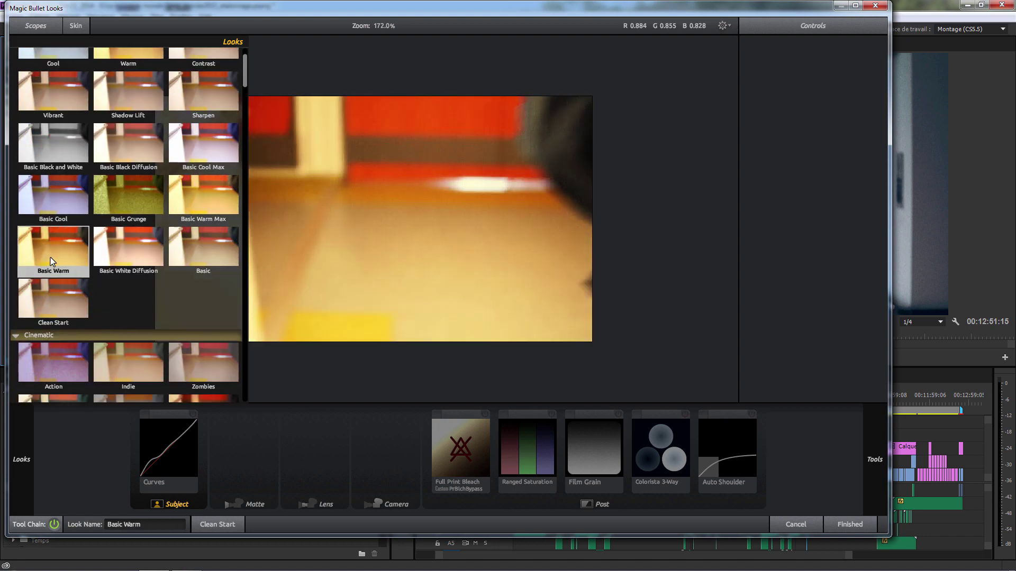
pyautogui.click(52, 253)
pyautogui.click(74, 321)
pyautogui.scroll(-3, 75, 310)
pyautogui.scroll(-3, 76, 308)
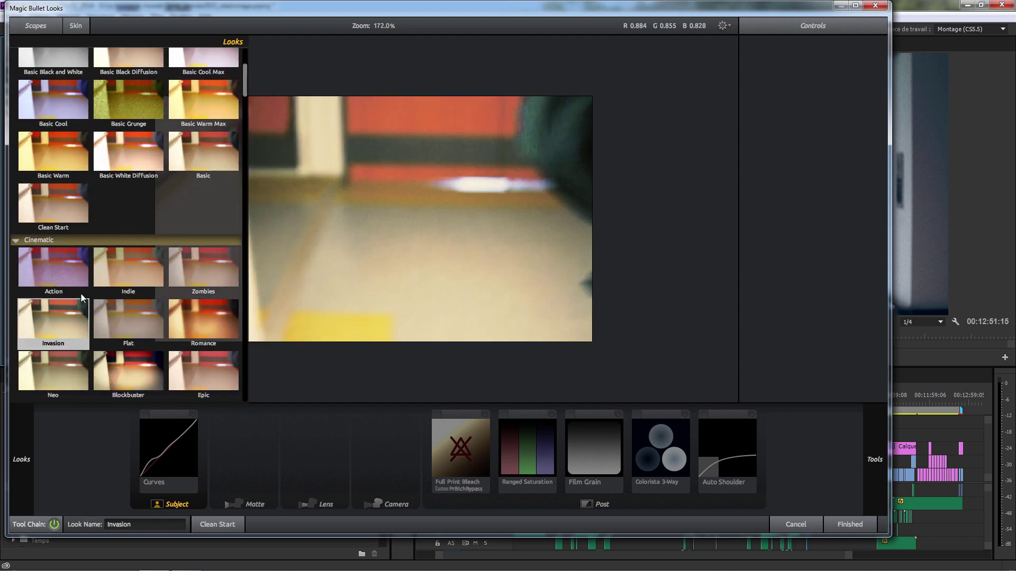
pyautogui.scroll(-4, 80, 291)
pyautogui.scroll(-5, 57, 275)
pyautogui.scroll(-5, 77, 282)
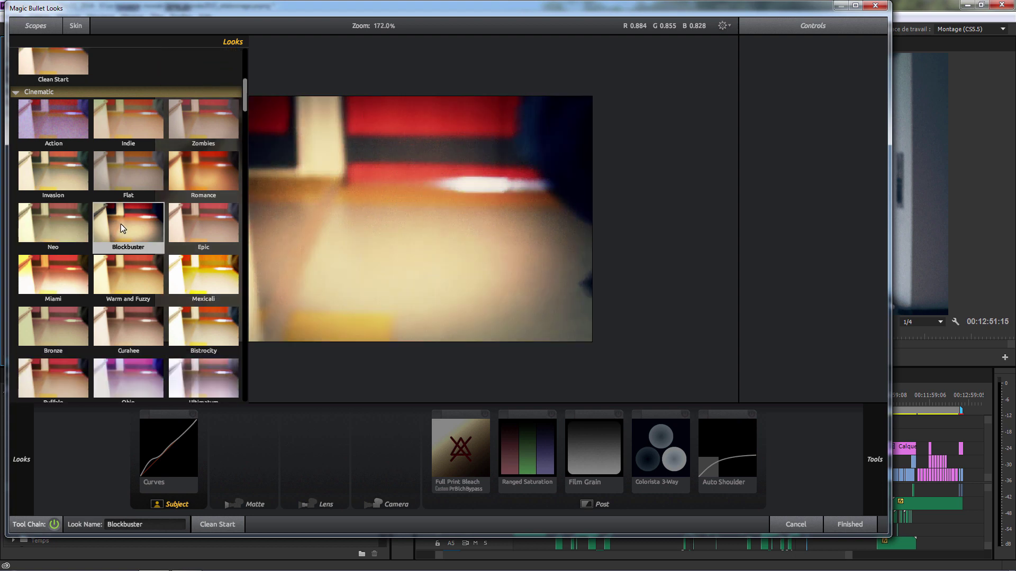
pyautogui.click(202, 221)
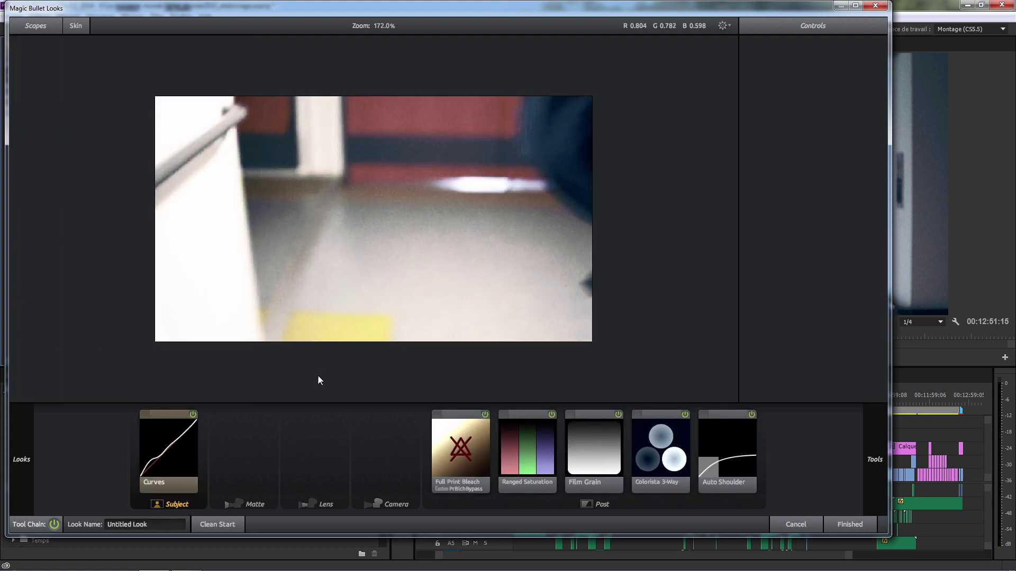
# Step: Examine the settings of the Full Print Bleach, Ranged Saturation and Film Grain tools in the look's tool chain
pyautogui.click(454, 455)
pyautogui.click(531, 450)
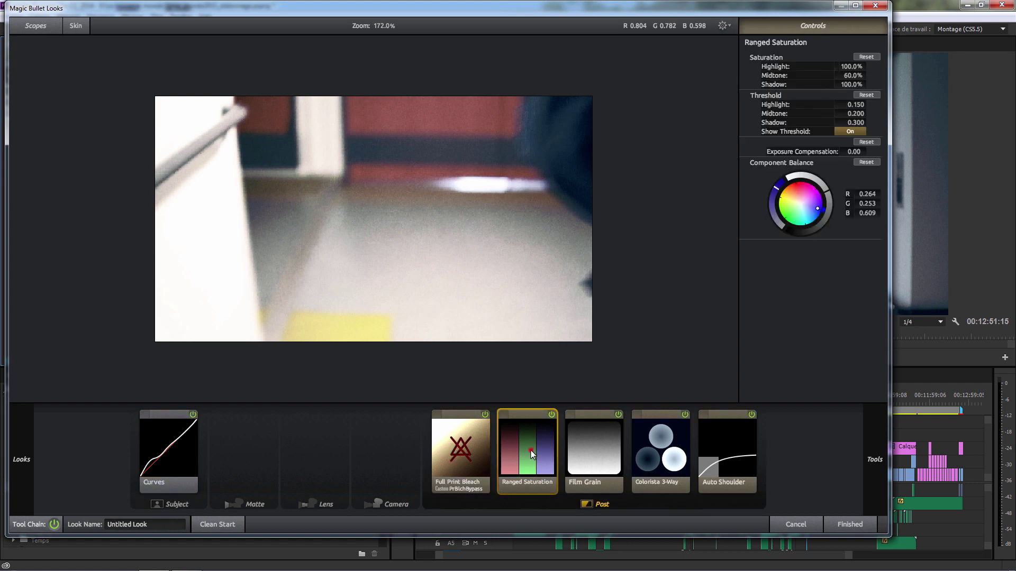
pyautogui.click(596, 443)
pyautogui.click(456, 455)
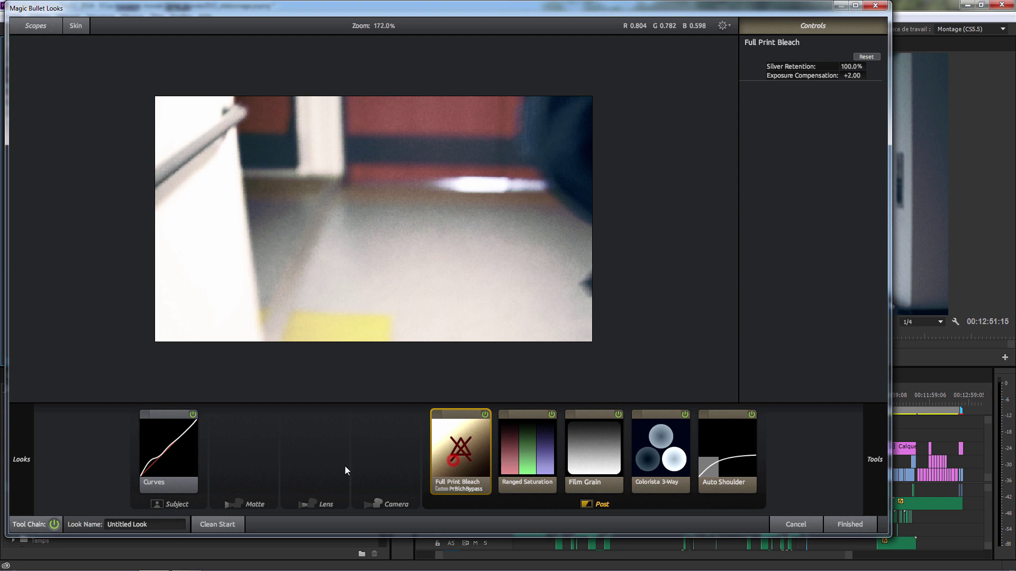
# Step: In the Curves tool, lower the RGB curve's shadow point to the diagonal, raise it back above it, and finish editing the look
pyautogui.click(165, 461)
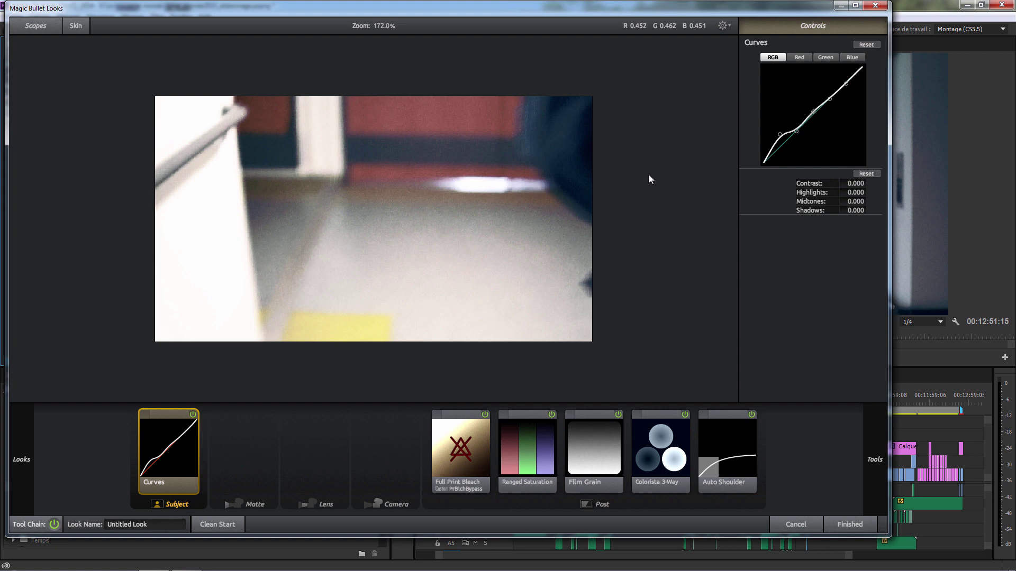
pyautogui.moveTo(782, 135); pyautogui.dragTo(779, 148)
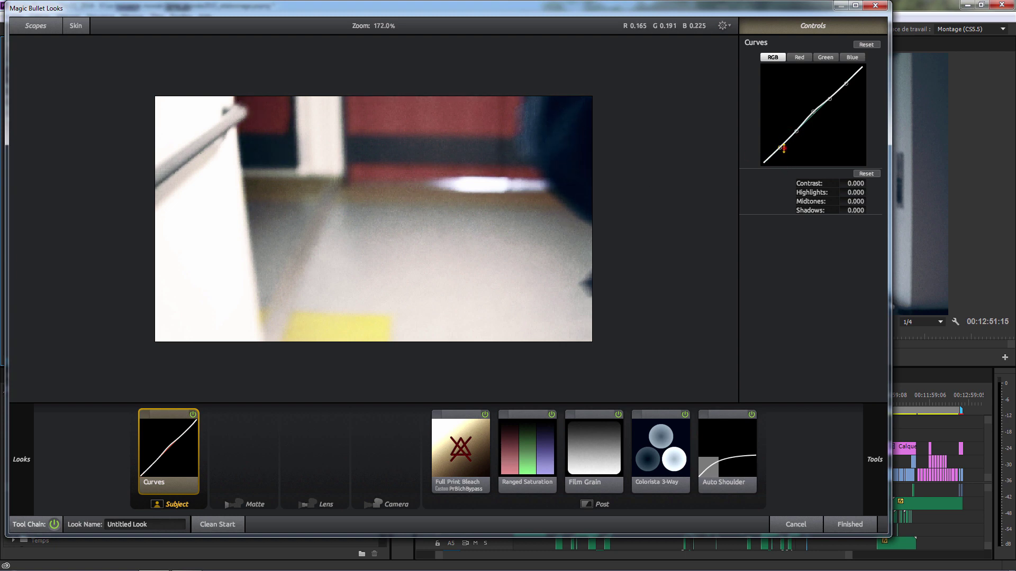
pyautogui.moveTo(780, 148); pyautogui.dragTo(779, 133)
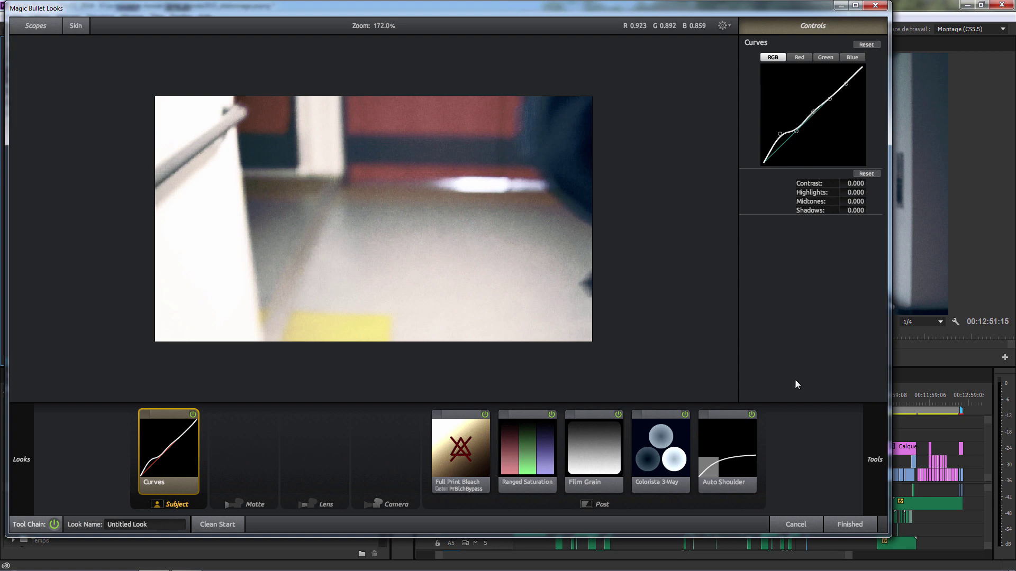
pyautogui.click(849, 525)
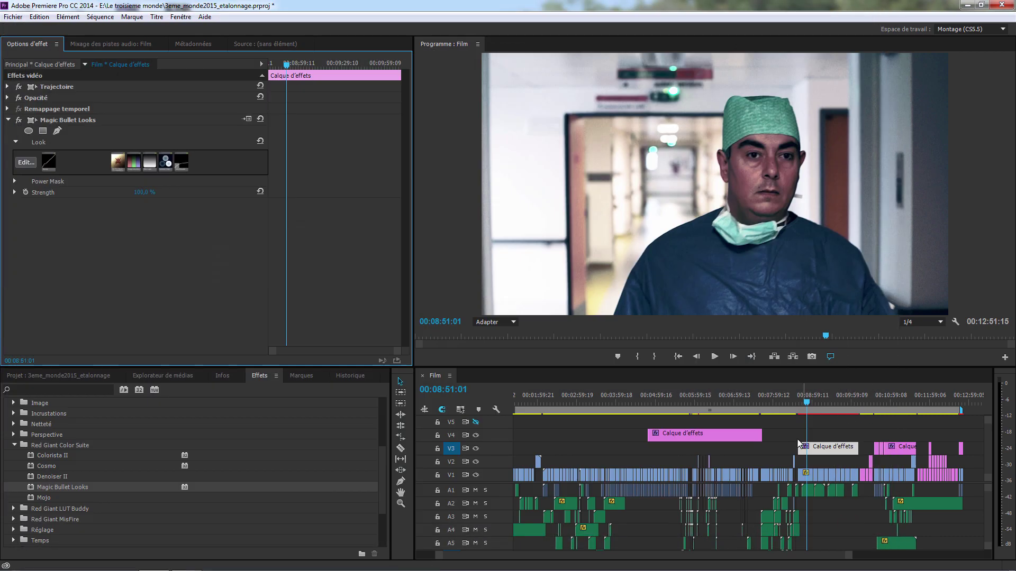
# Step: Review the graded shots under the V3 adjustment layer at 00:09:04:00, 00:09:40:09 and 00:08:48:15, and select its Magic Bullet Looks effect
pyautogui.click(815, 403)
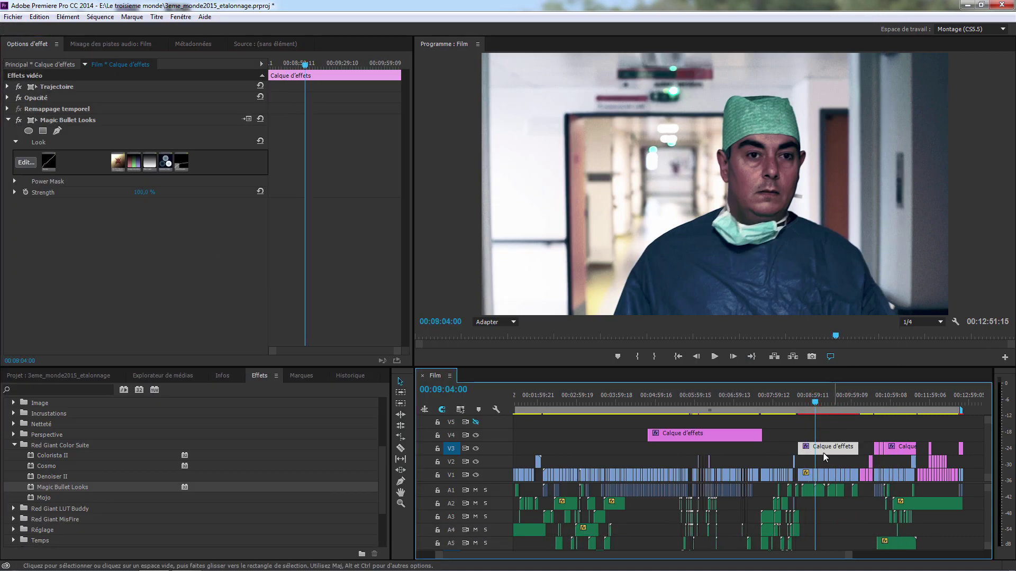
pyautogui.click(829, 404)
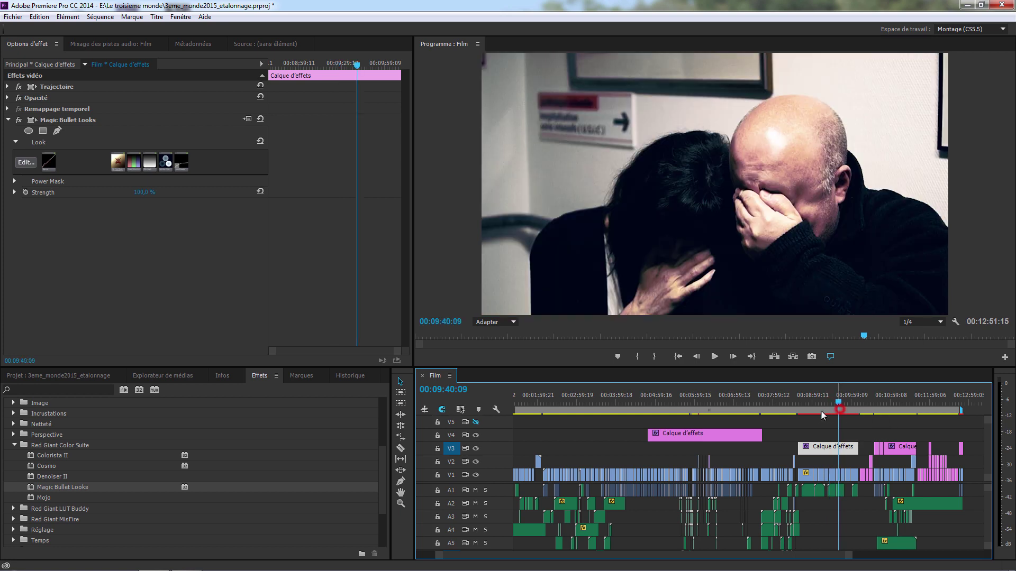
pyautogui.click(806, 404)
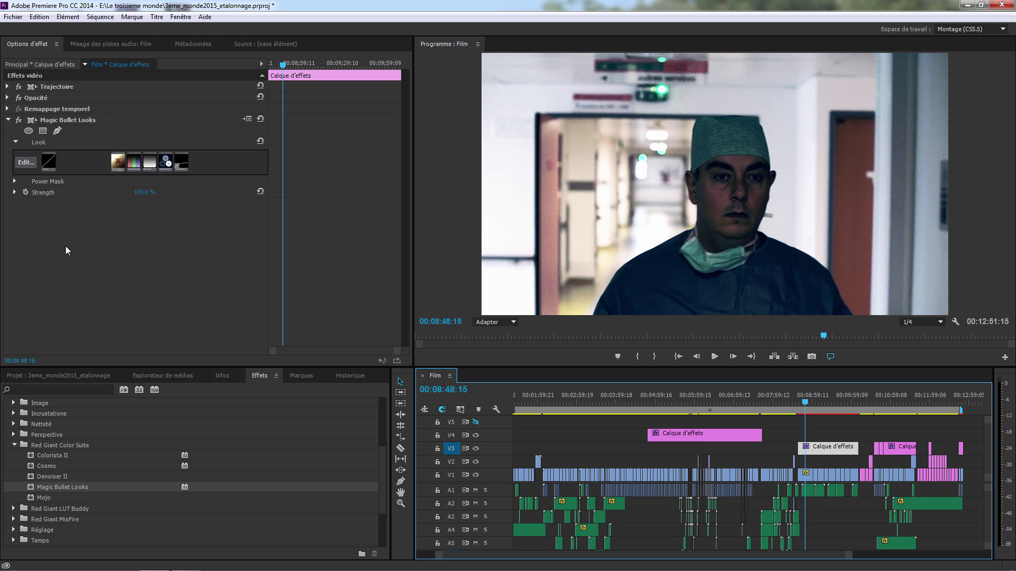
pyautogui.click(7, 120)
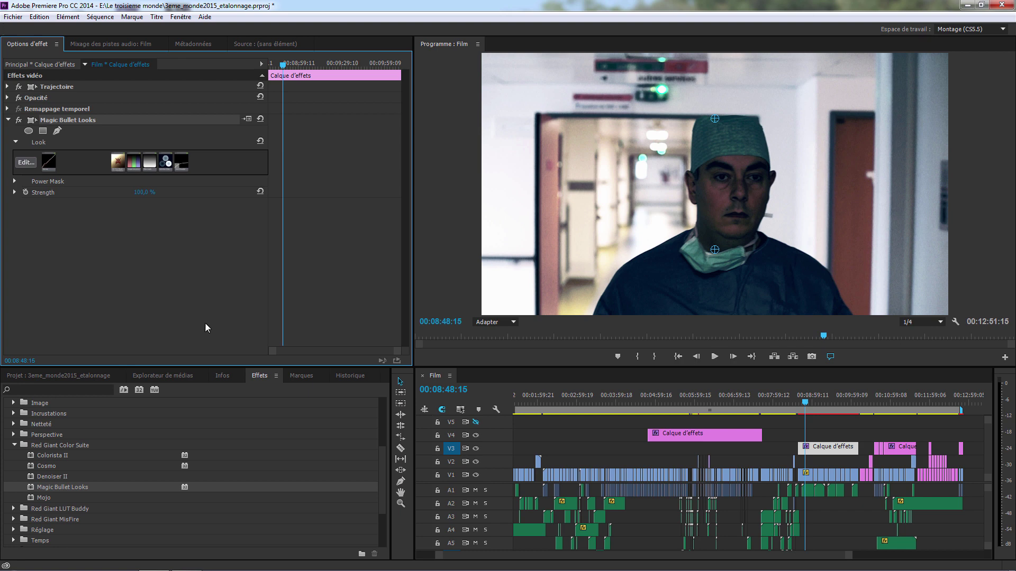
# Step: Collapse the Red Giant Color Suite folder and expand the Cinématique presets under Lumetri Looks
pyautogui.click(14, 445)
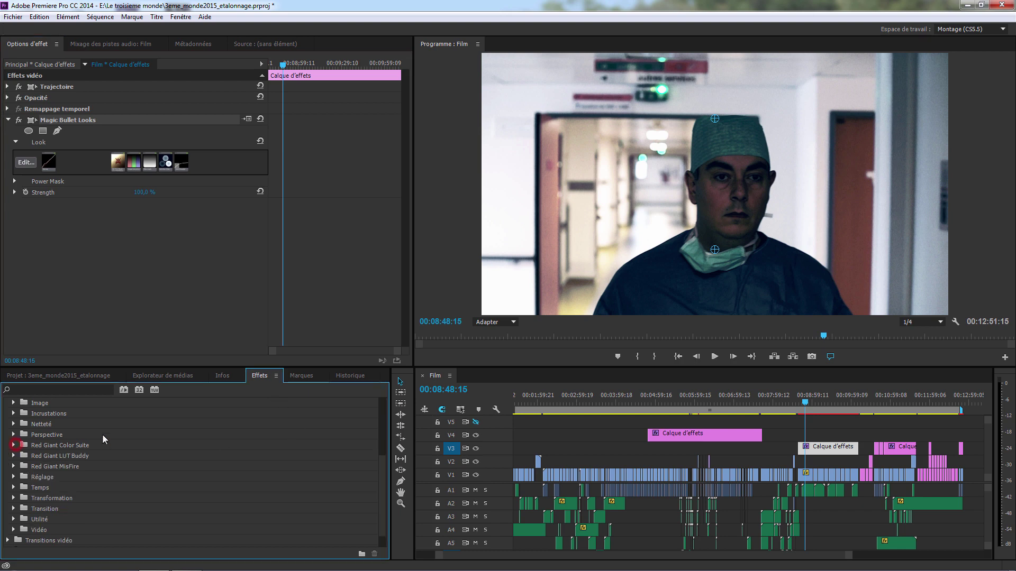
pyautogui.scroll(-1, 129, 447)
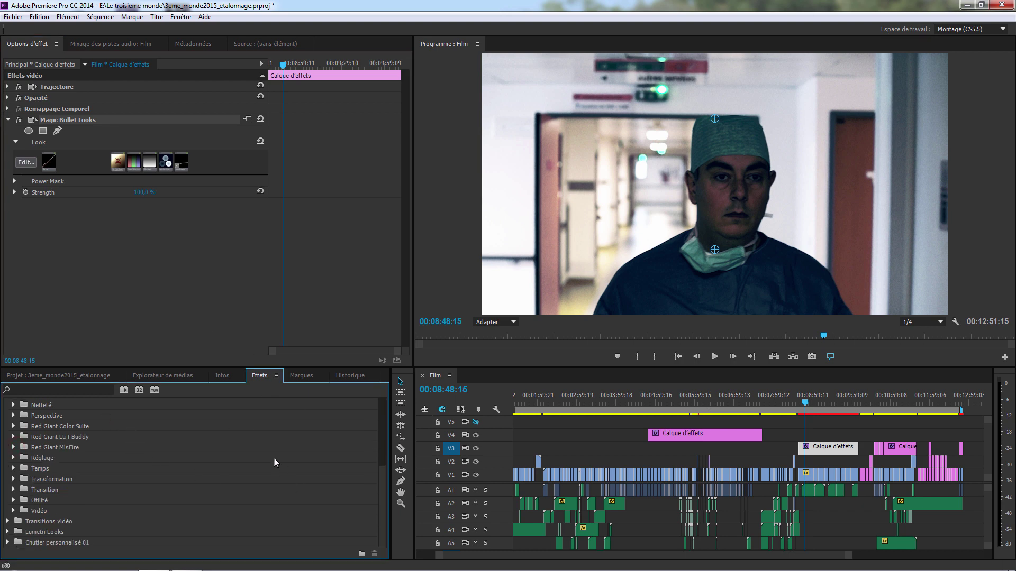
pyautogui.click(7, 533)
pyautogui.scroll(-2, 142, 507)
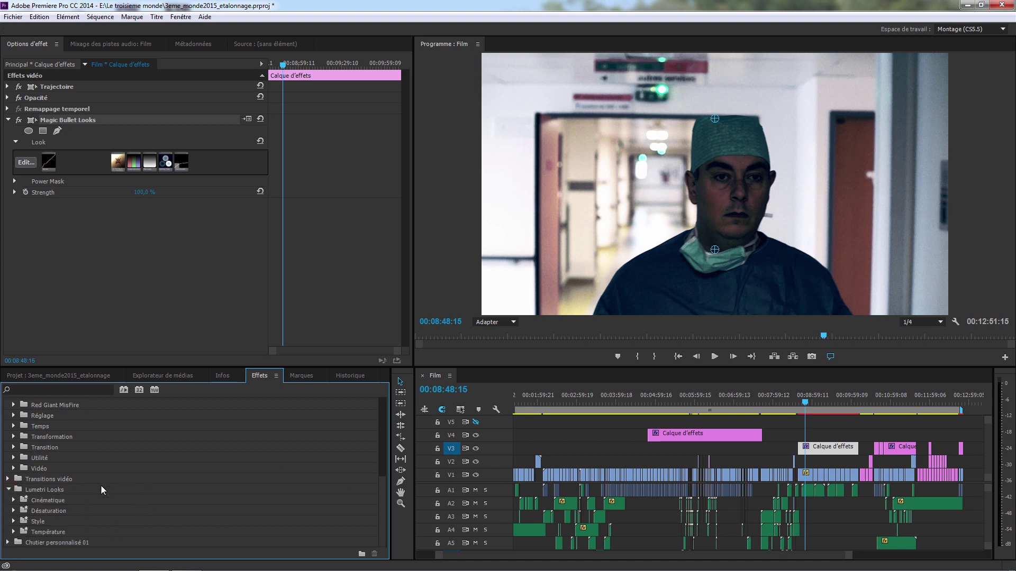
pyautogui.click(13, 500)
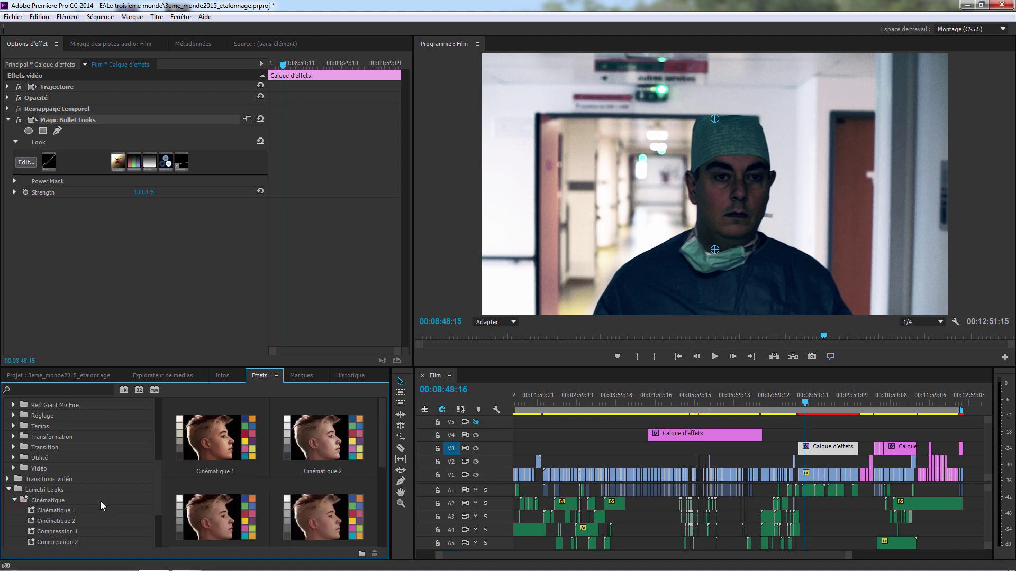
# Step: Compare the thumbnails of the Cinématique presets, including Cinématique 1 and 2, Compression 2 and Ignorer blanchiment 1
pyautogui.scroll(-1, 100, 502)
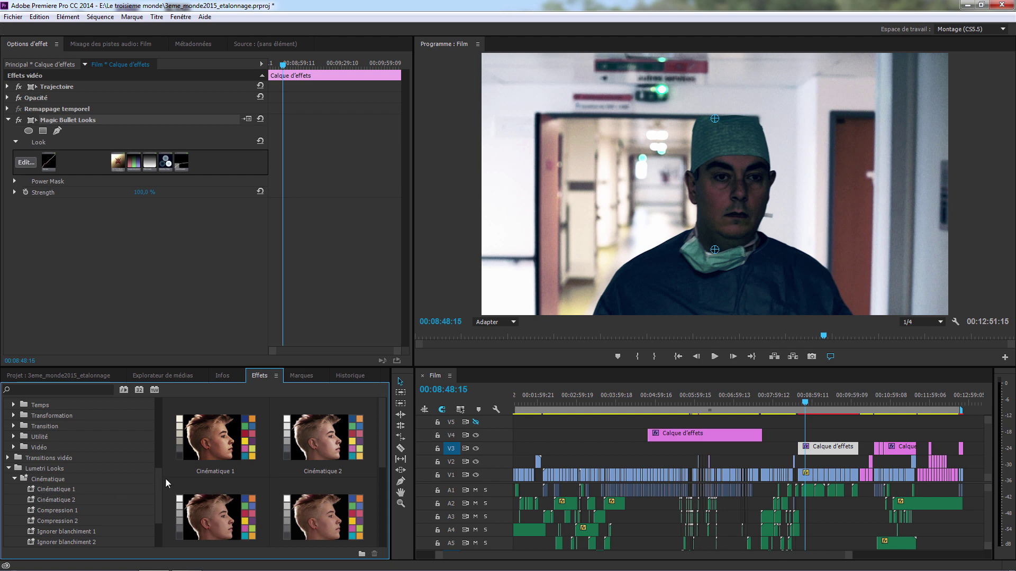
pyautogui.scroll(-3, 157, 480)
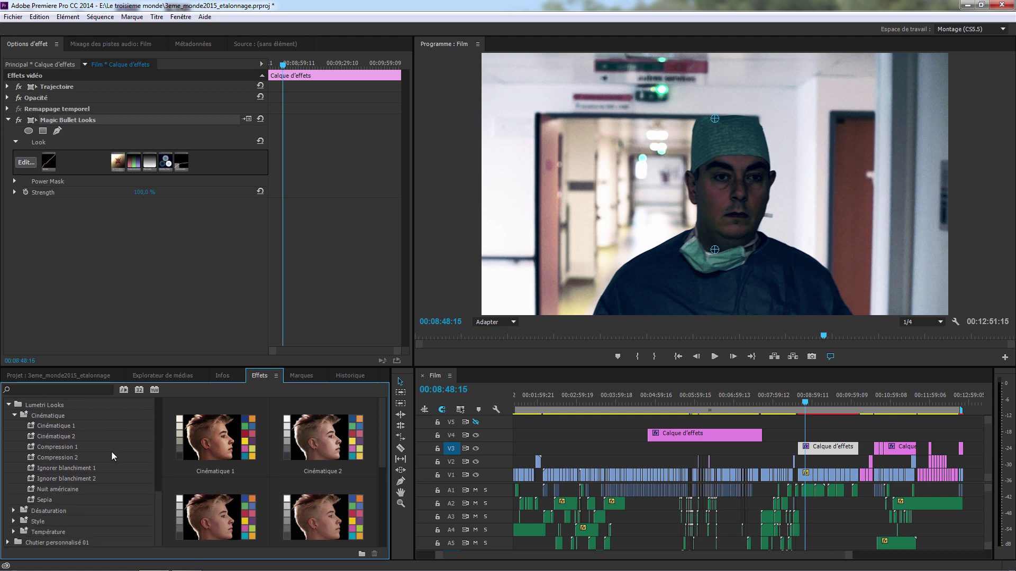
pyautogui.click(54, 427)
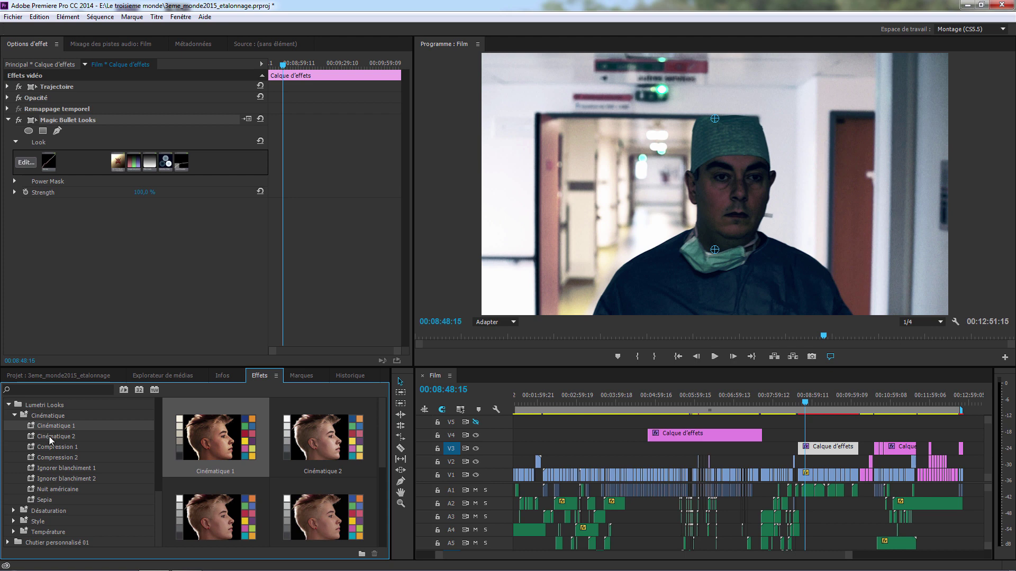
pyautogui.click(50, 436)
pyautogui.click(56, 458)
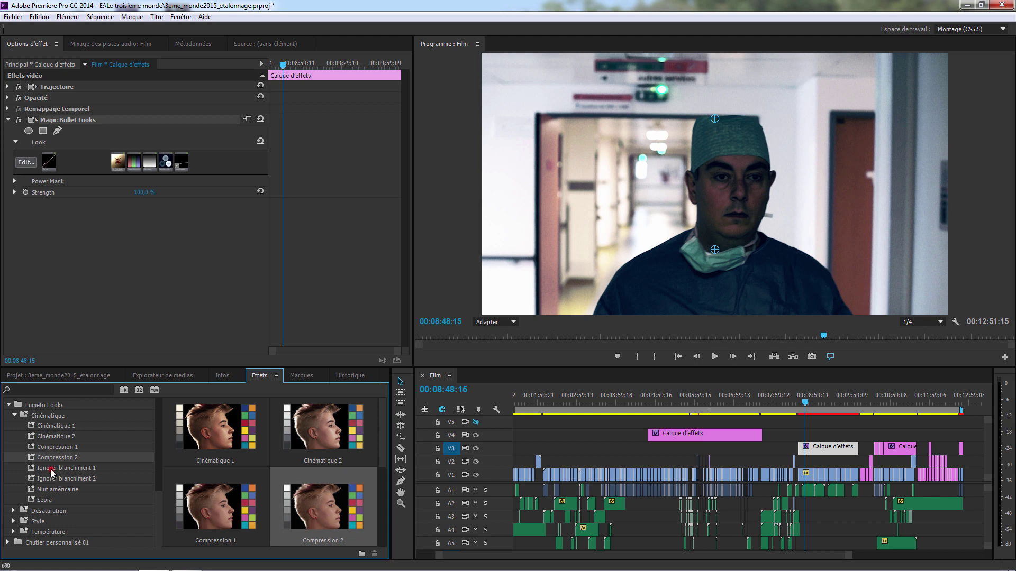
pyautogui.click(51, 468)
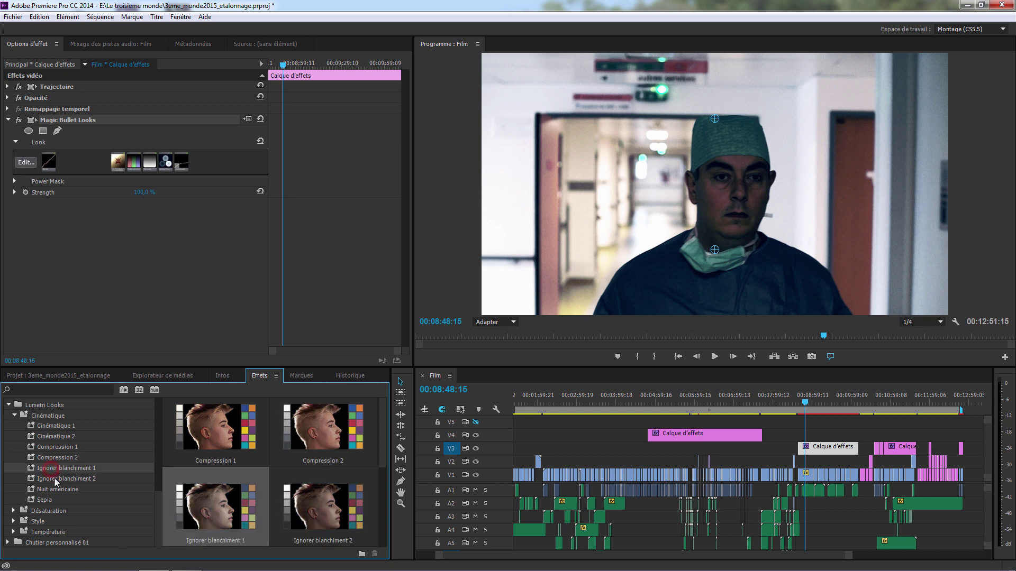
pyautogui.click(53, 427)
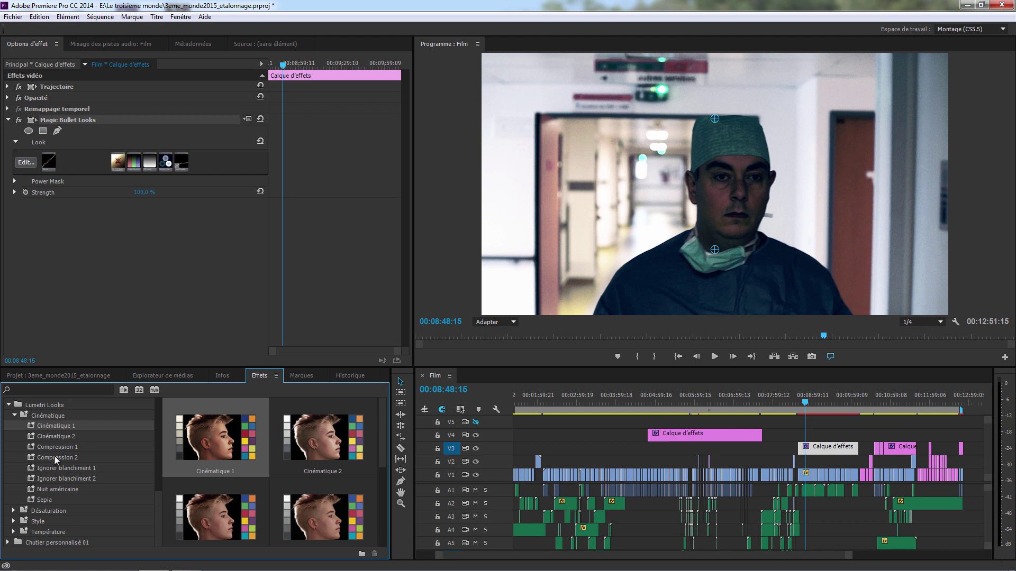
# Step: Expand the Désaturation presets of Lumetri Looks and view the Désaturation des tons moyens thumbnail
pyautogui.click(13, 511)
pyautogui.scroll(-1, 66, 479)
pyautogui.click(52, 481)
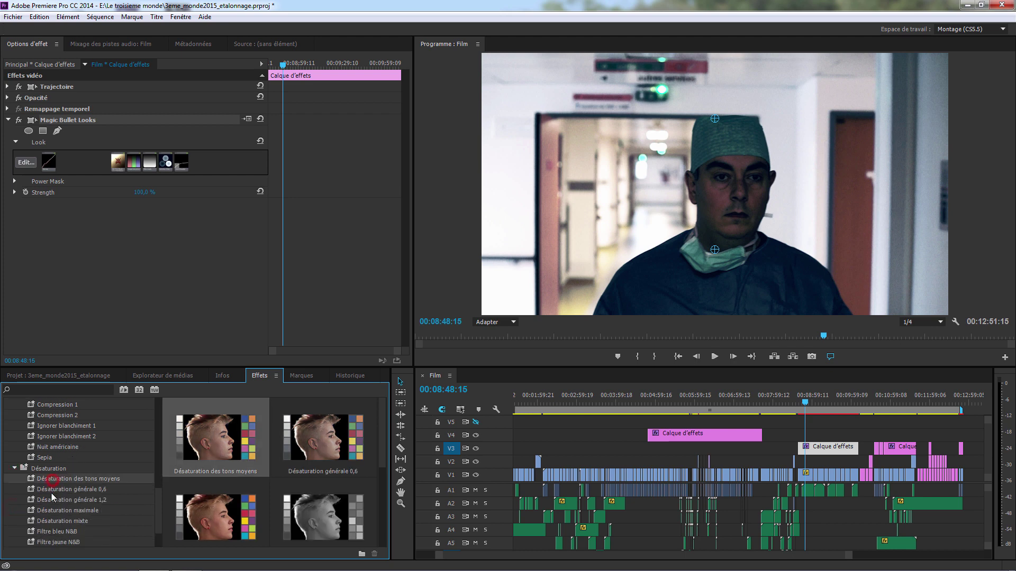
# Step: Compare the Désaturation preset thumbnails, including Désaturation générale 0,6, Désaturation maximale, Désaturation mixte, Filtre bleu N&B and Filtre jaune N&B
pyautogui.click(54, 490)
pyautogui.click(61, 510)
pyautogui.scroll(-1, 79, 496)
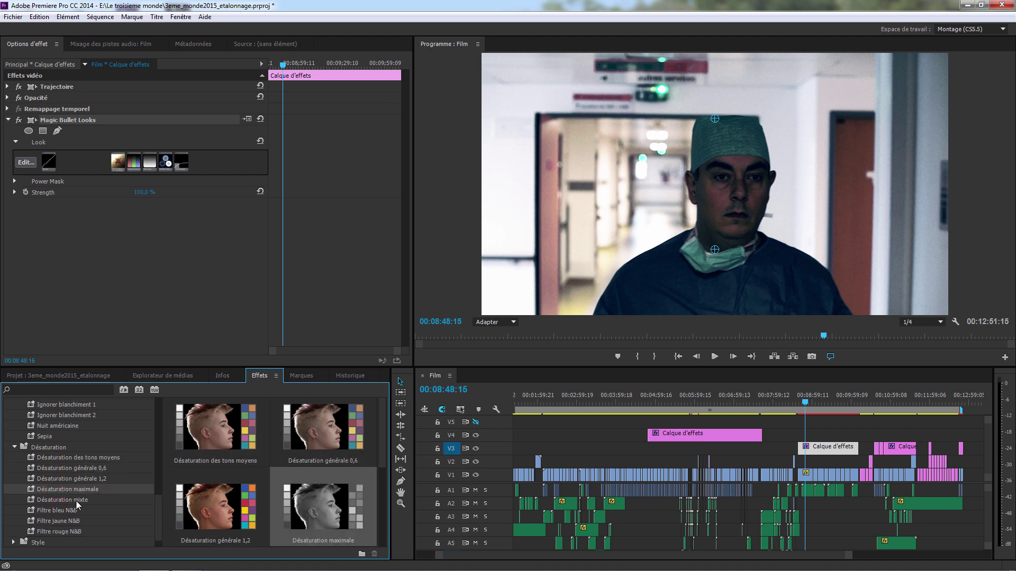
pyautogui.click(56, 504)
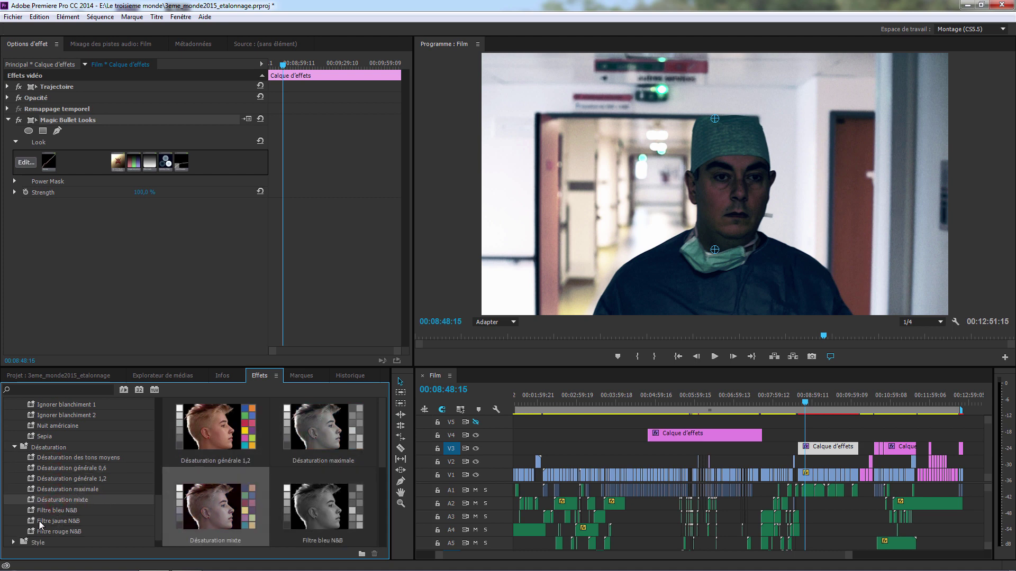
pyautogui.click(45, 512)
pyautogui.click(40, 522)
pyautogui.scroll(-1, 77, 489)
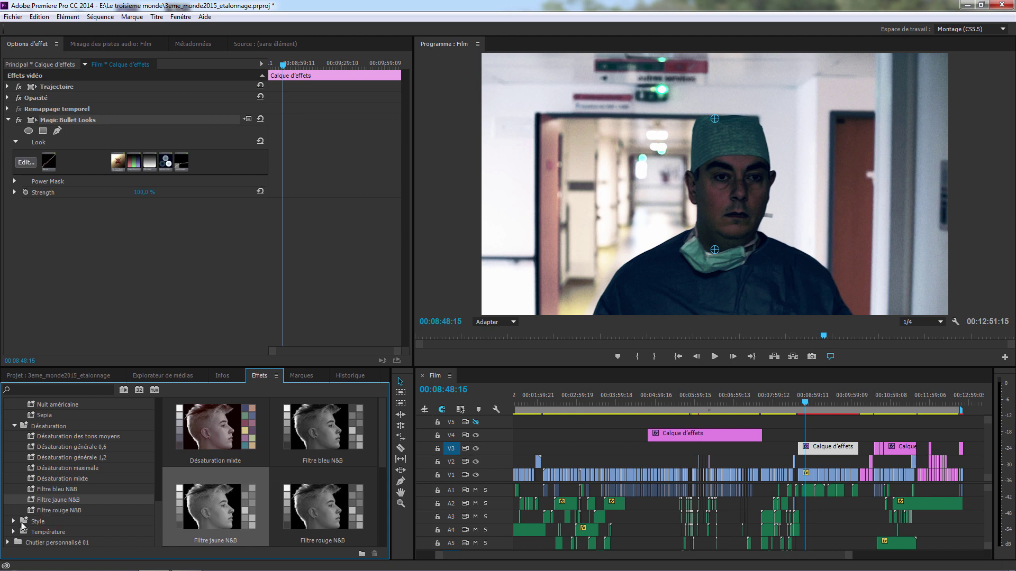
# Step: Expand the Style presets of Lumetri Looks and compare the Années 60 1, Années 60 2 and Années 70 1 thumbnails
pyautogui.click(14, 522)
pyautogui.scroll(-3, 79, 487)
pyautogui.click(55, 480)
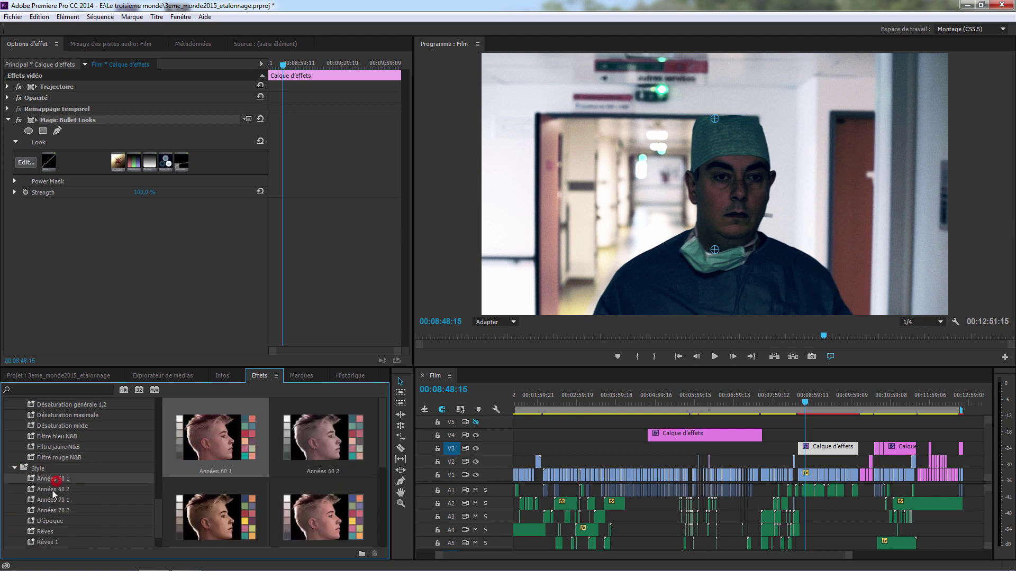
pyautogui.click(52, 490)
pyautogui.click(48, 499)
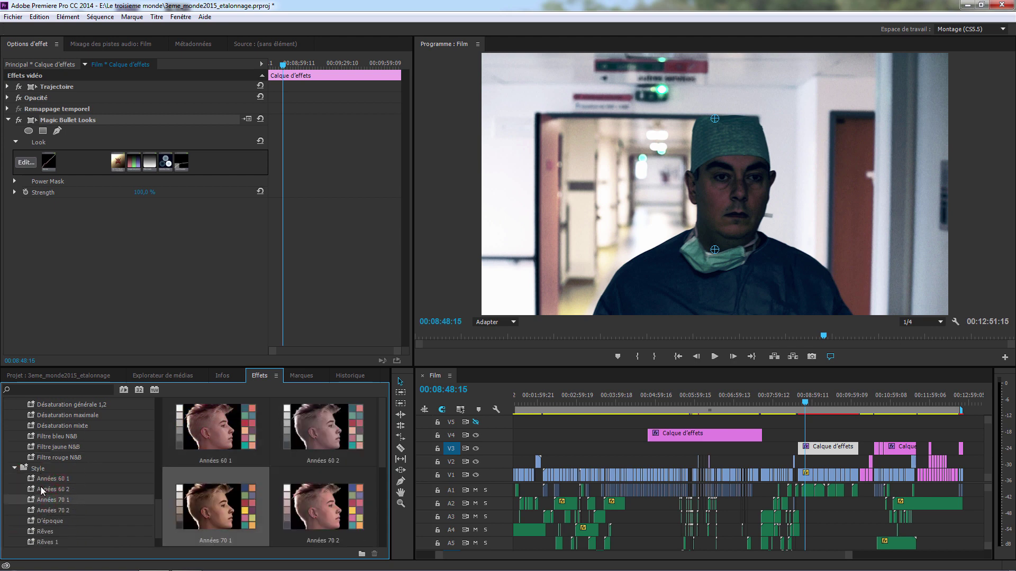
pyautogui.click(40, 487)
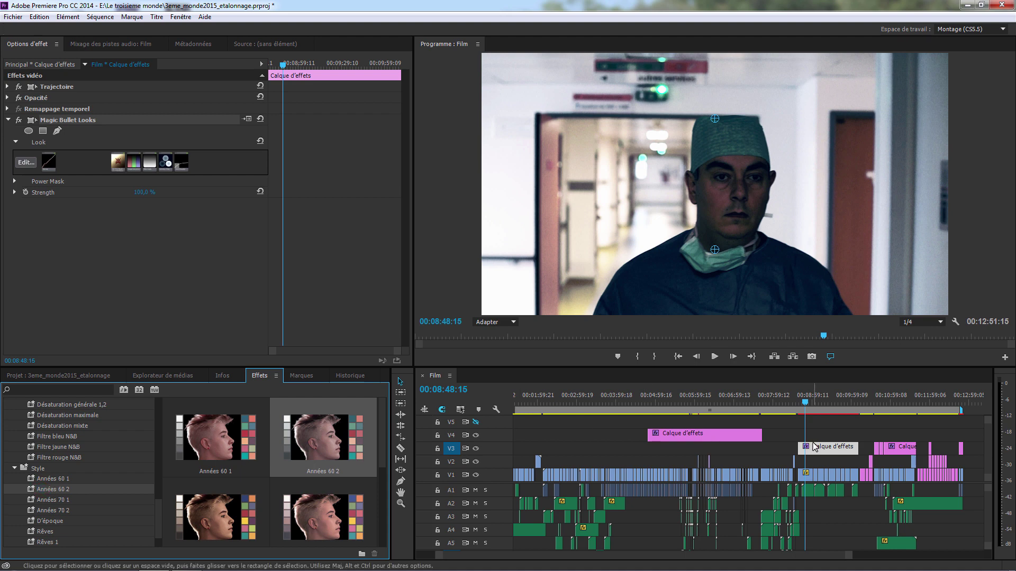
# Step: Disable Magic Bullet Looks on the V3 adjustment layer, then apply the Années 70 1 Lumetri preset and compare the shot with and without it
pyautogui.click(19, 120)
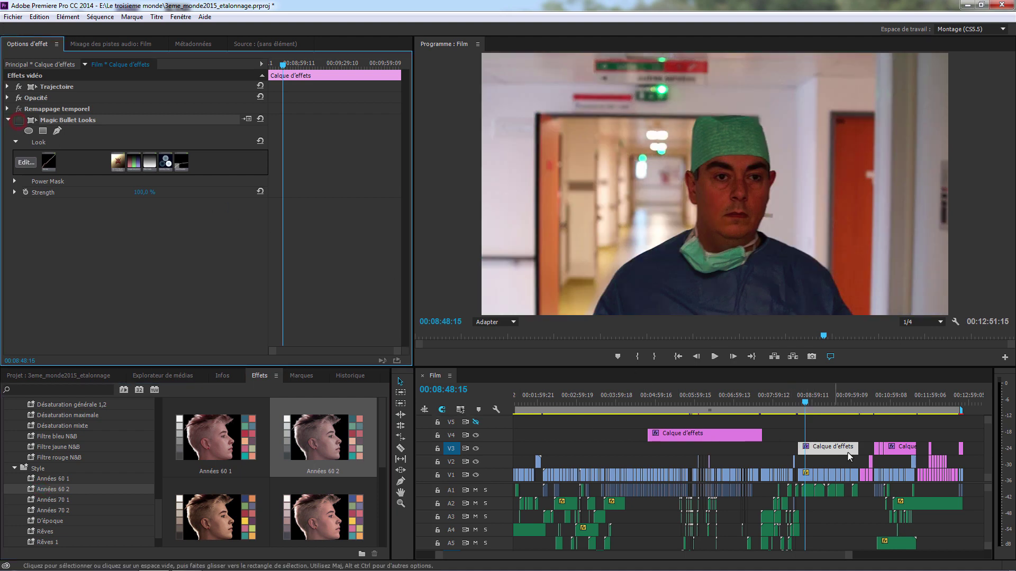
pyautogui.click(40, 481)
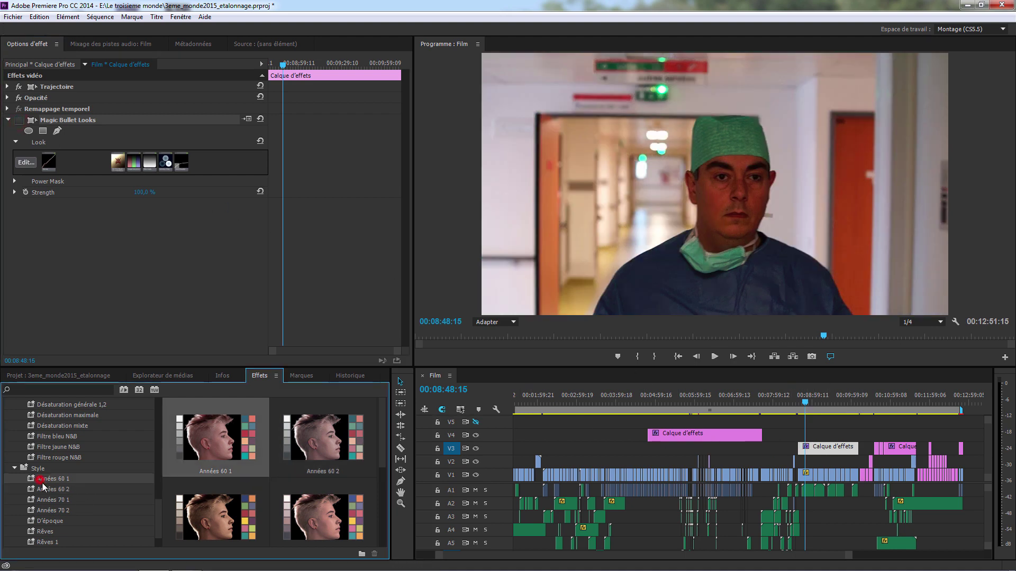
pyautogui.click(45, 500)
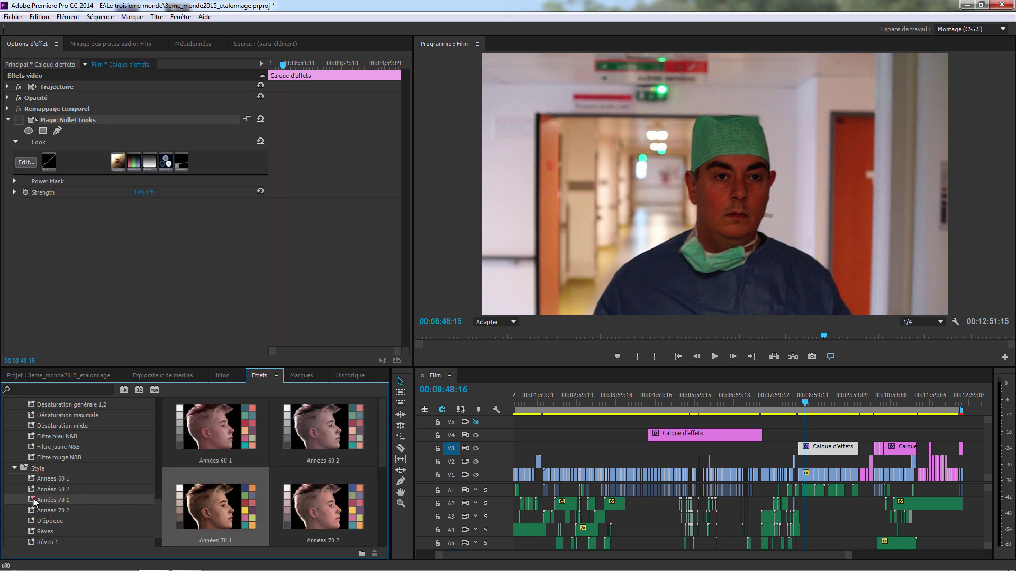
pyautogui.moveTo(41, 500); pyautogui.dragTo(823, 446)
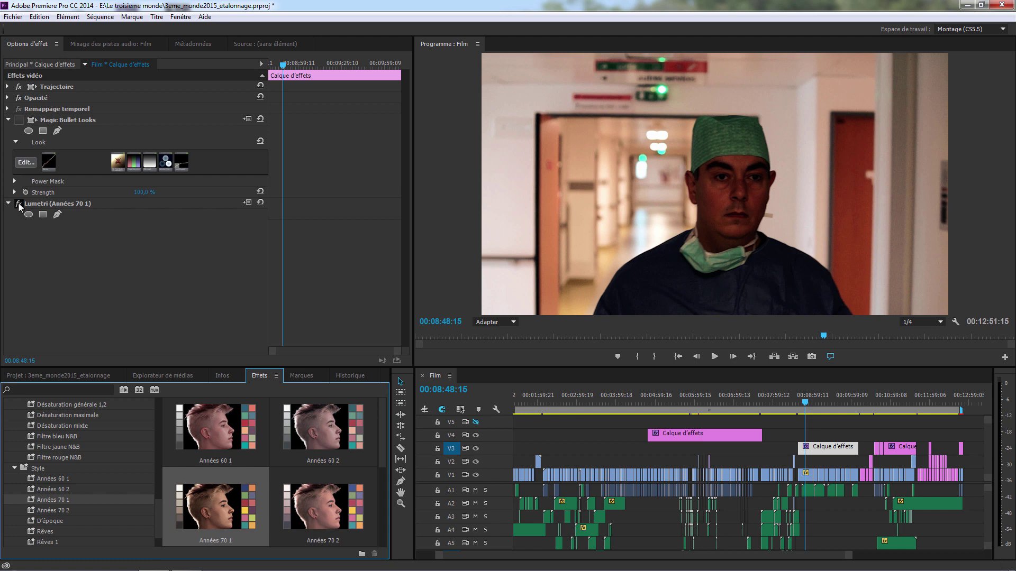
pyautogui.click(18, 203)
pyautogui.click(18, 203)
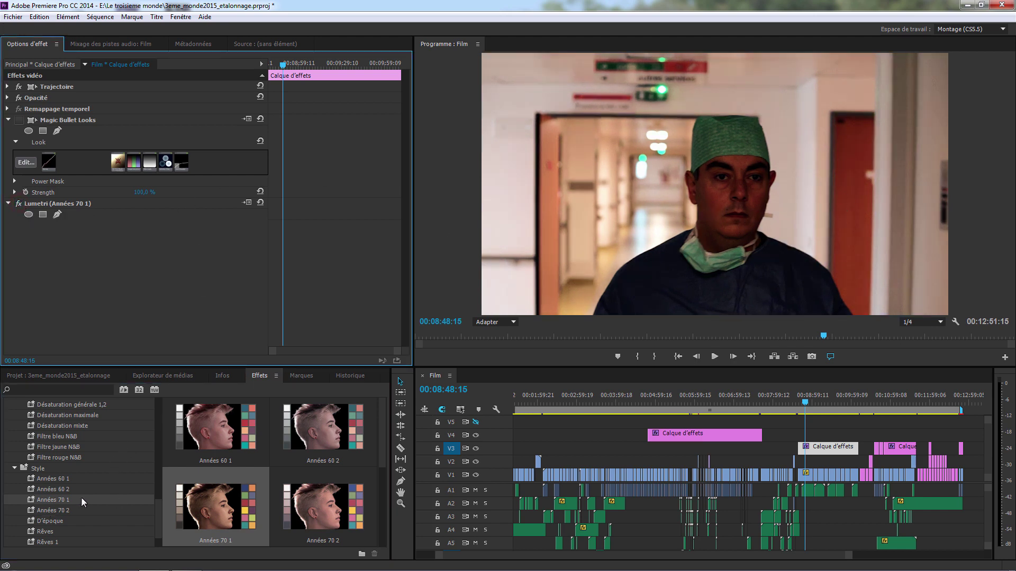
# Step: Collapse the Style and Désaturation preset folders and expand Température to view its preset thumbnails
pyautogui.scroll(1, 82, 467)
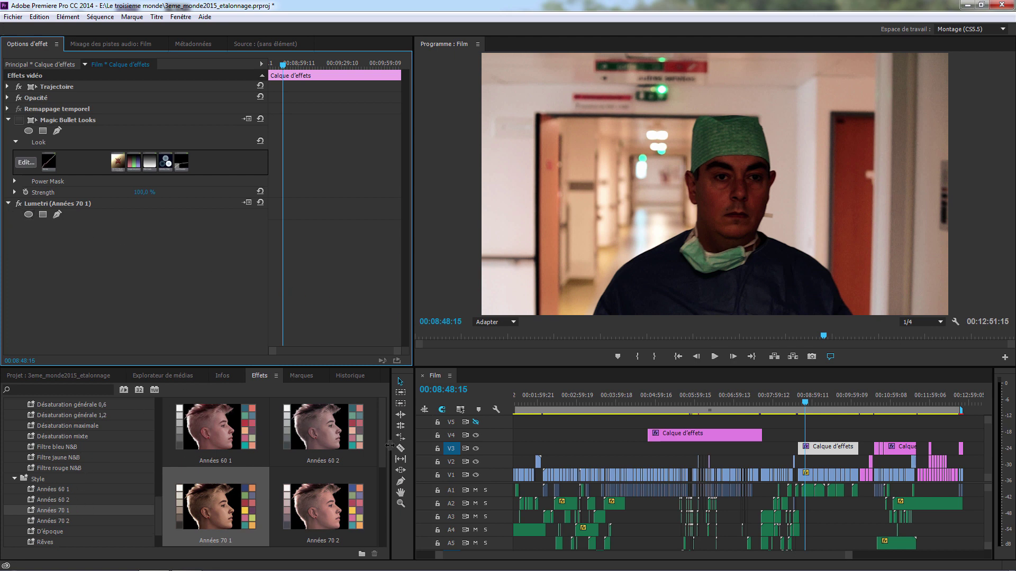
pyautogui.click(14, 478)
pyautogui.scroll(7, 36, 483)
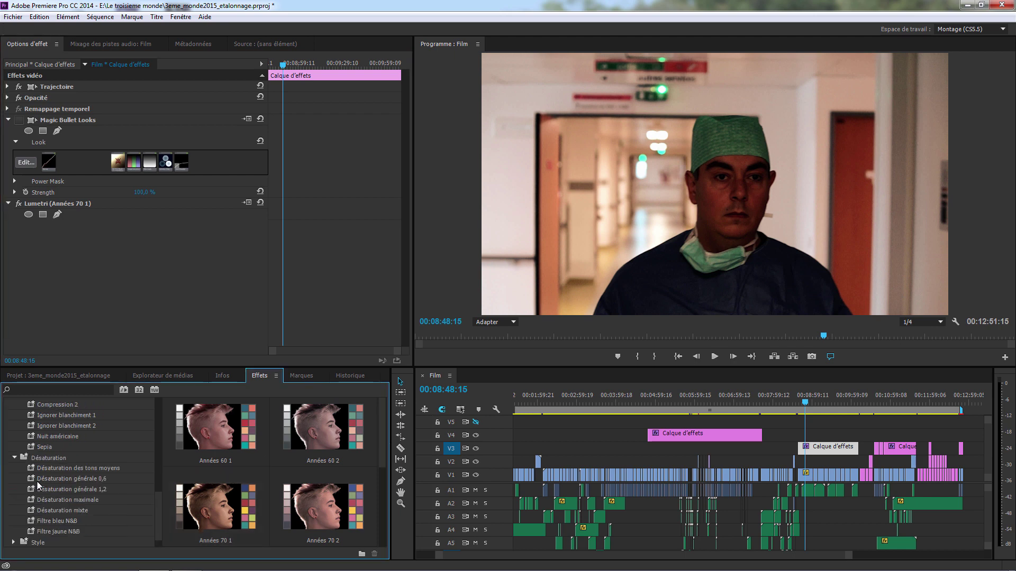
pyautogui.click(13, 458)
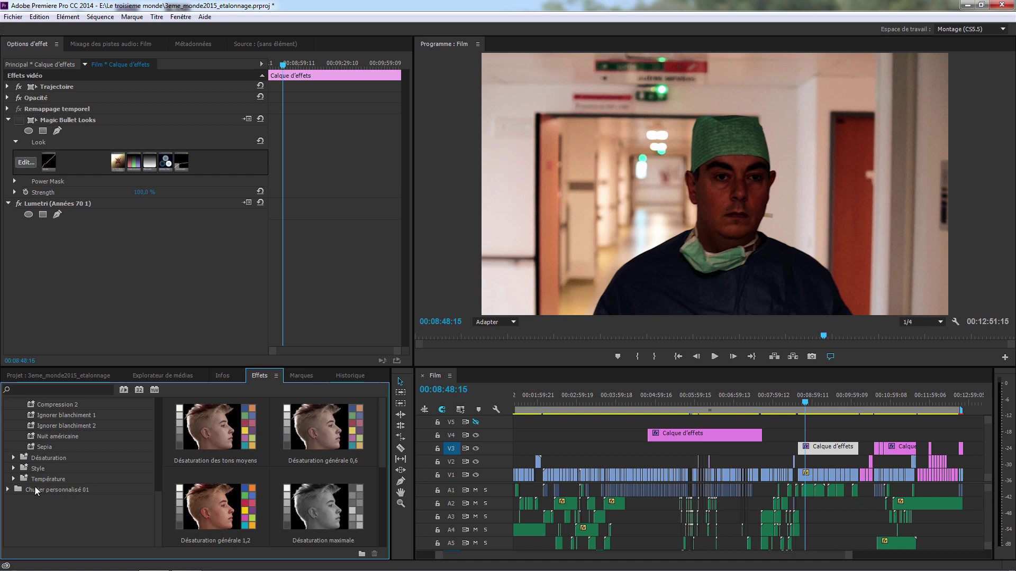
pyautogui.click(14, 479)
pyautogui.scroll(-1, 62, 500)
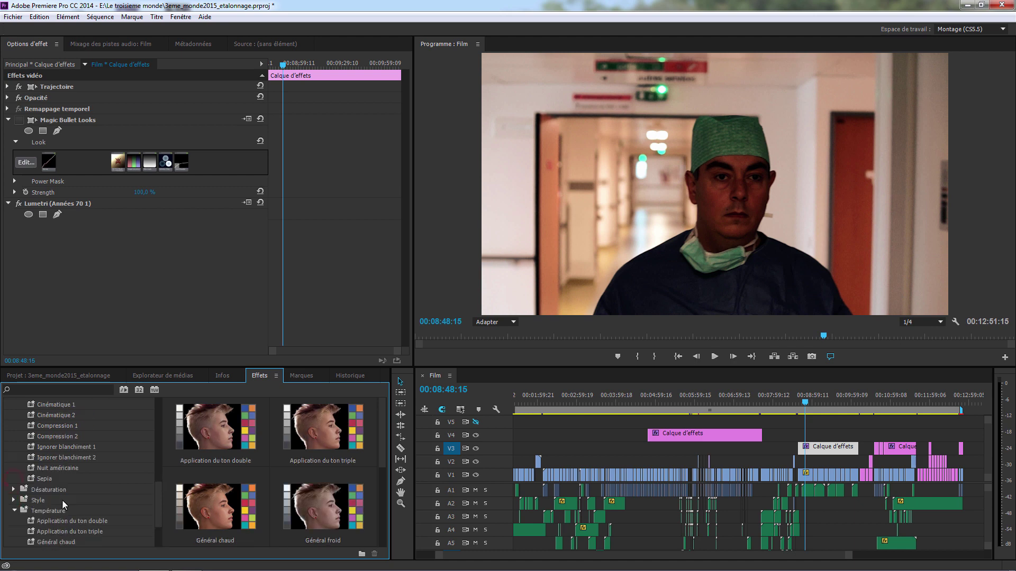
pyautogui.scroll(-2, 63, 500)
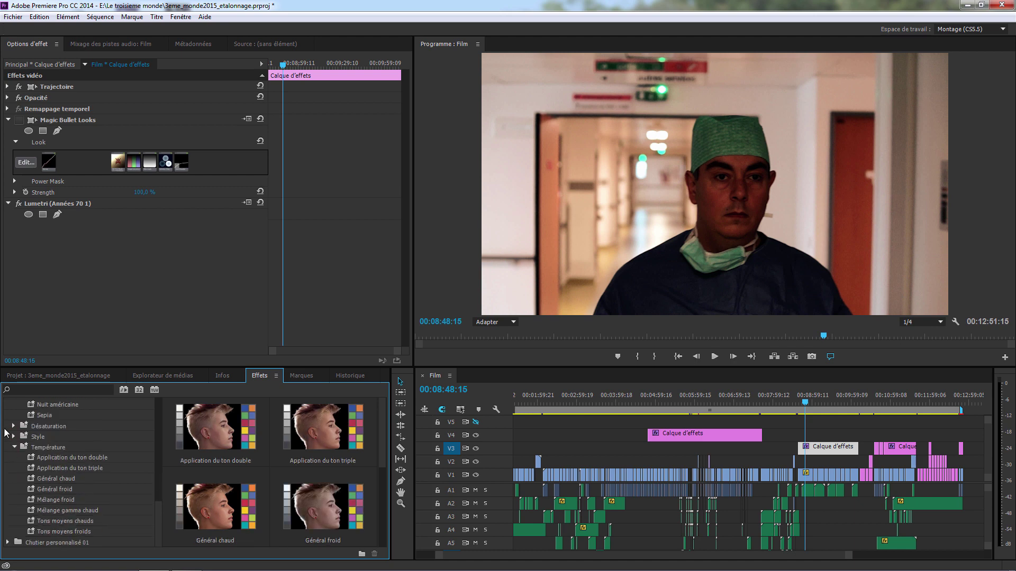
# Step: Browse the Rêves presets in the Style folder and delete the Lumetri (Années 70 1) effect from the V3 adjustment layer
pyautogui.click(13, 437)
pyautogui.click(37, 501)
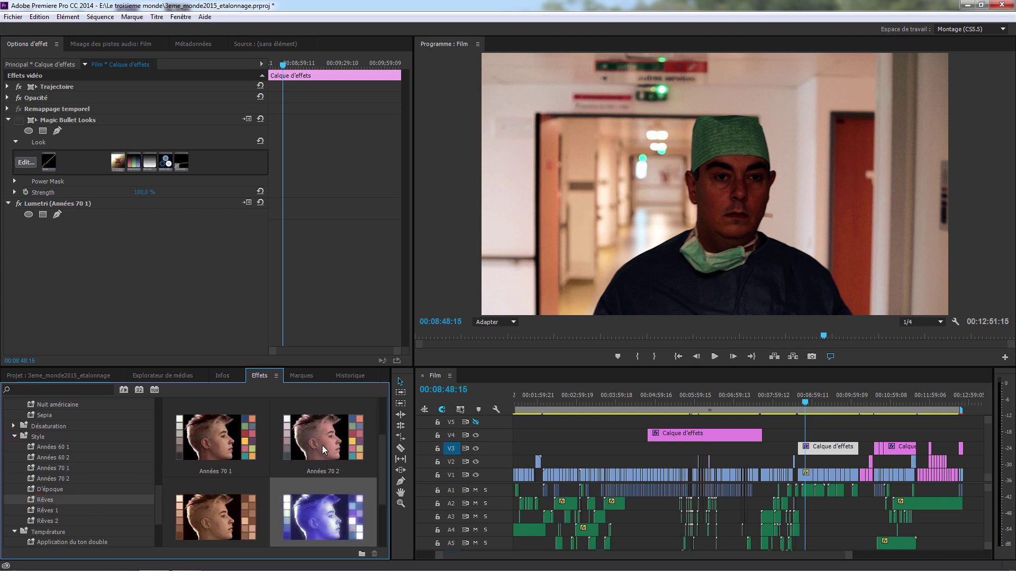
pyautogui.scroll(-1, 320, 450)
pyautogui.moveTo(234, 512); pyautogui.dragTo(40, 205)
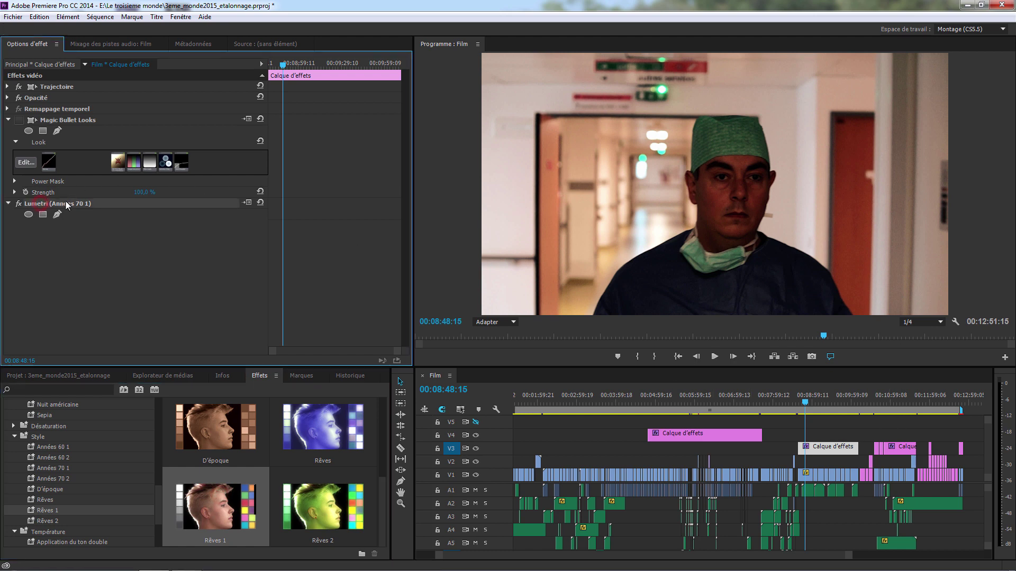
pyautogui.press('Delete')
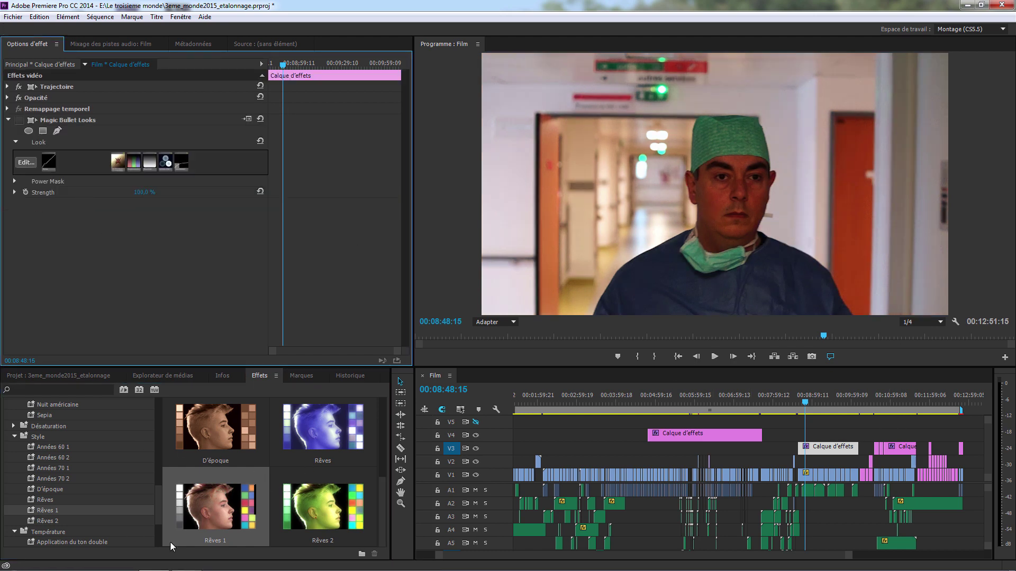
# Step: Try the Rêves 1 Lumetri preset on the V3 adjustment layer and remove the effect again
pyautogui.moveTo(210, 500); pyautogui.dragTo(830, 447)
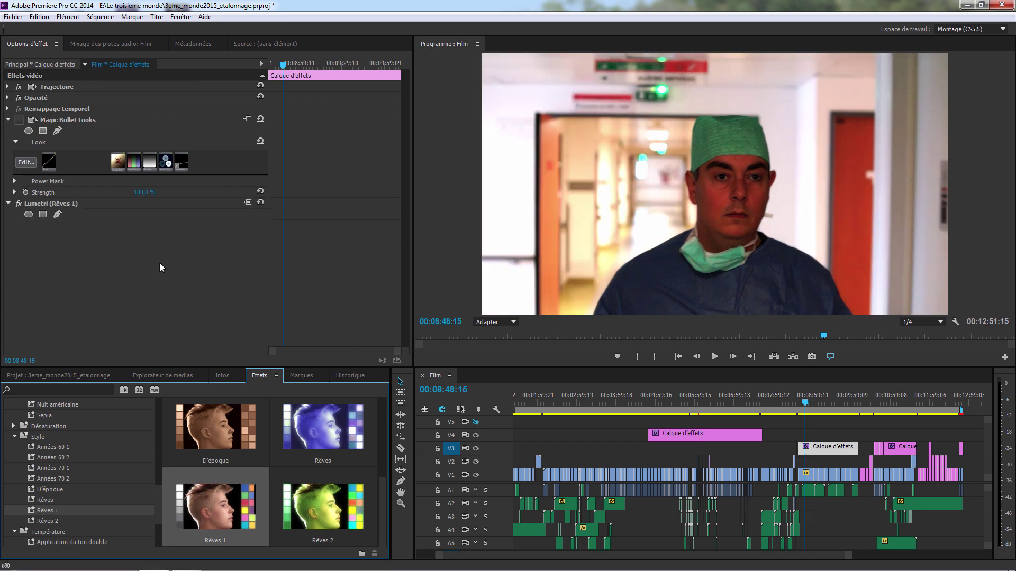
pyautogui.click(44, 203)
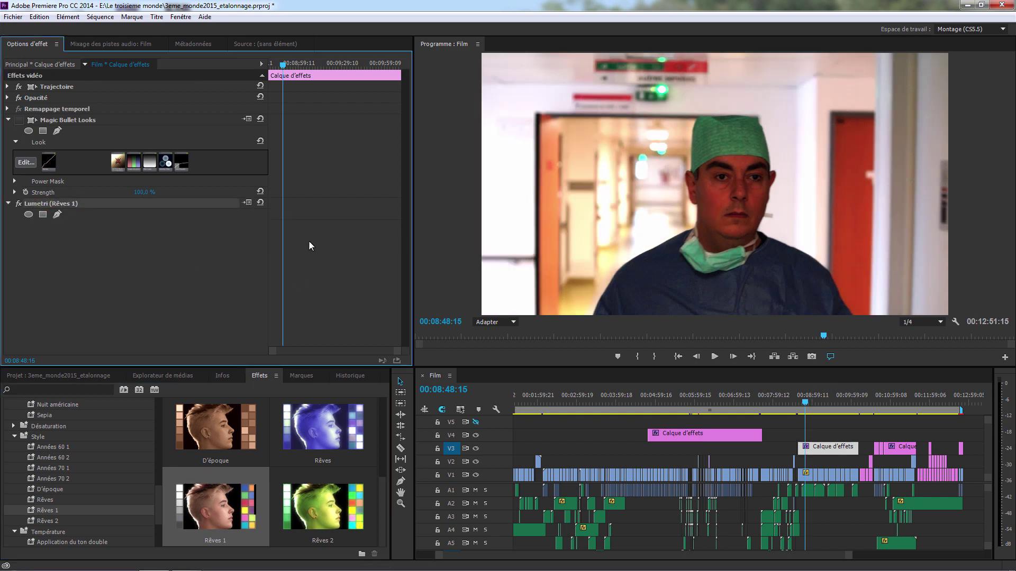
pyautogui.press('Delete')
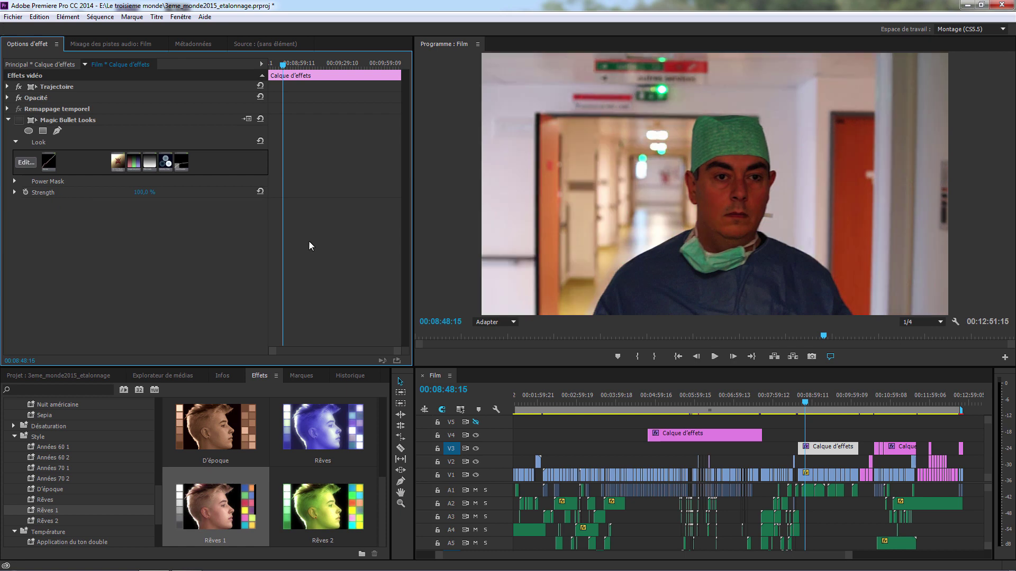
# Step: Collapse the Style, Température and Cinématique preset folders, along with the Lumetri Looks and Effets vidéo folders
pyautogui.click(13, 436)
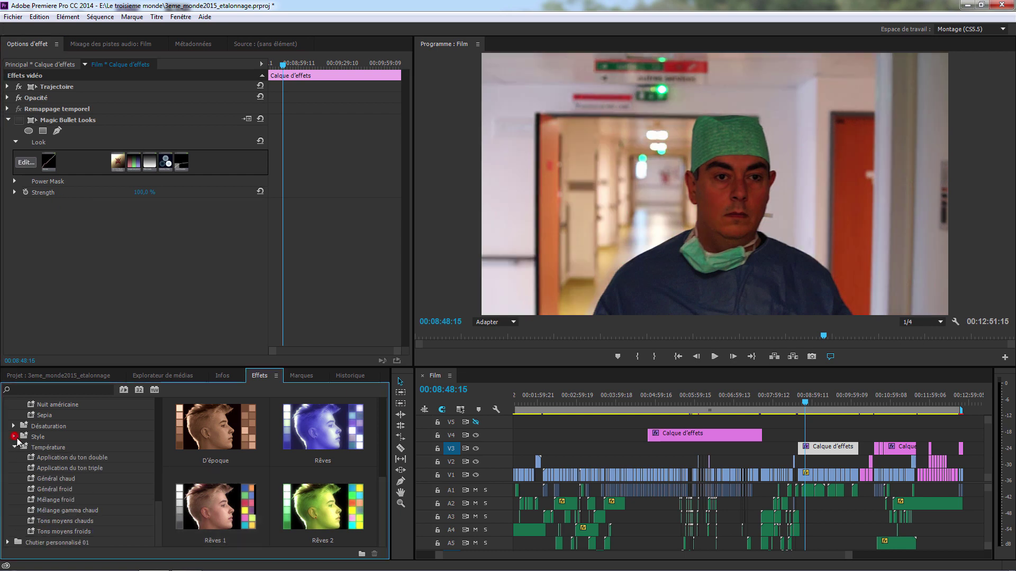
pyautogui.click(14, 448)
pyautogui.scroll(4, 41, 495)
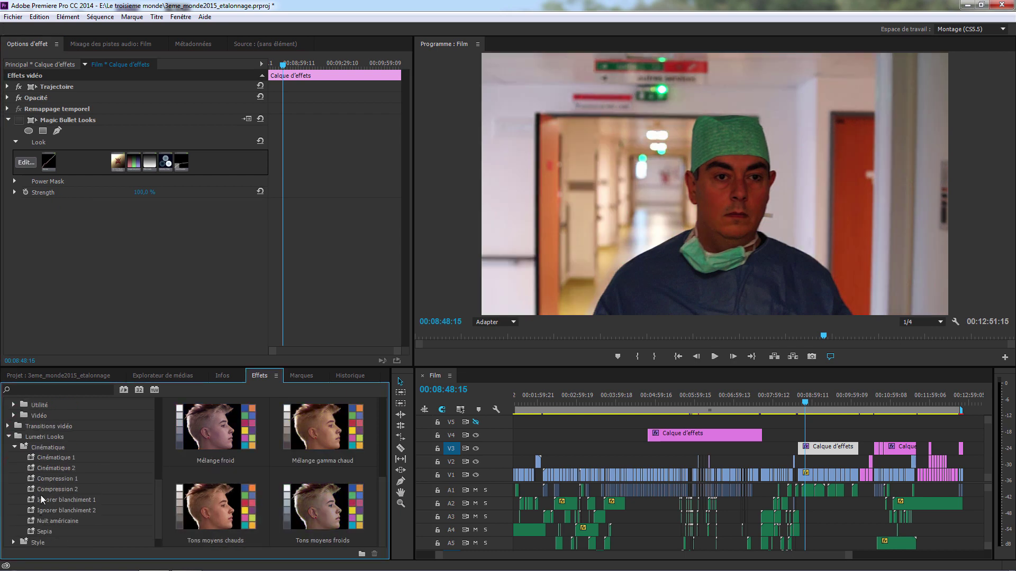
pyautogui.click(14, 447)
pyautogui.click(8, 437)
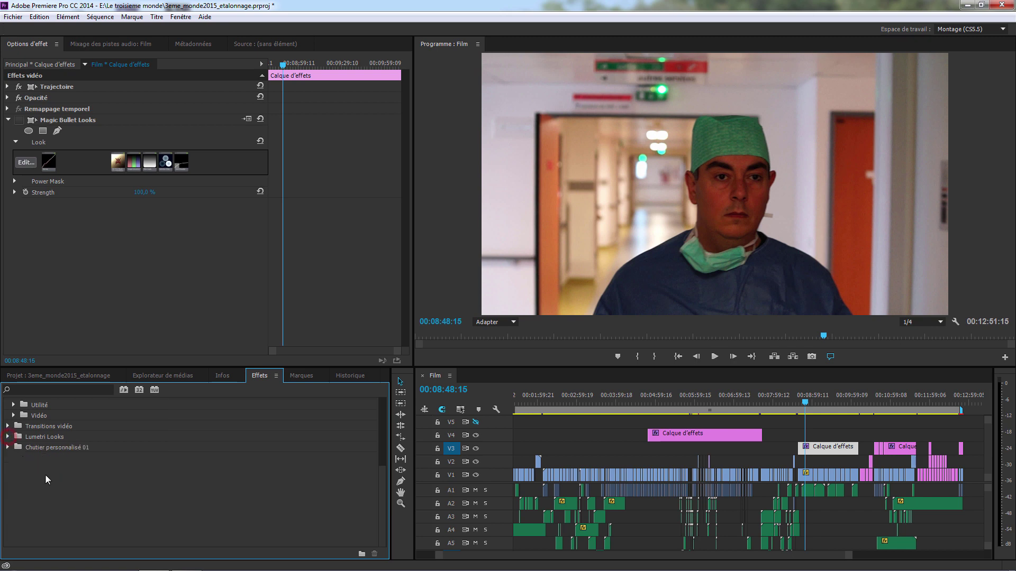
pyautogui.scroll(5, 45, 474)
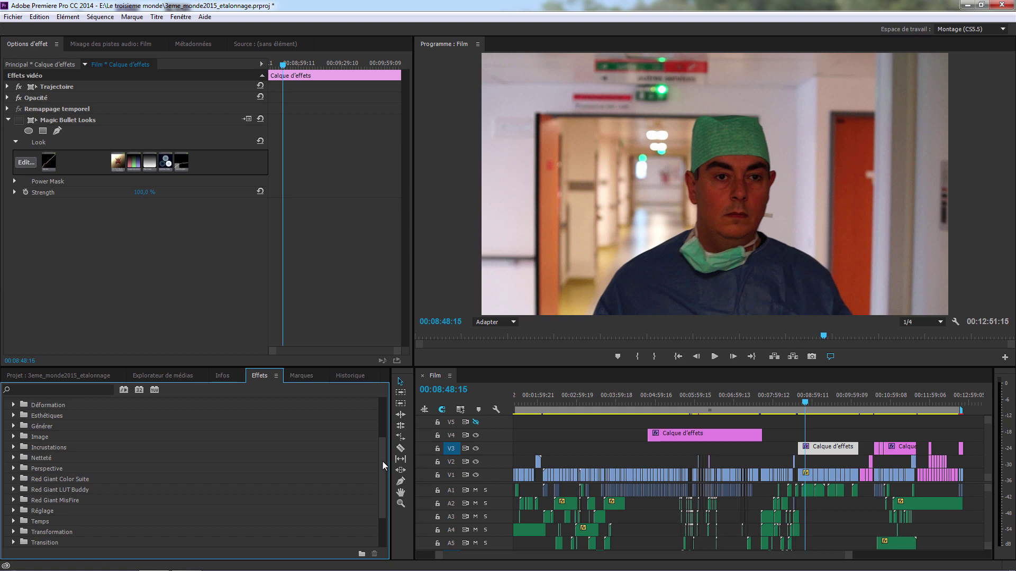
pyautogui.moveTo(382, 461); pyautogui.dragTo(391, 418)
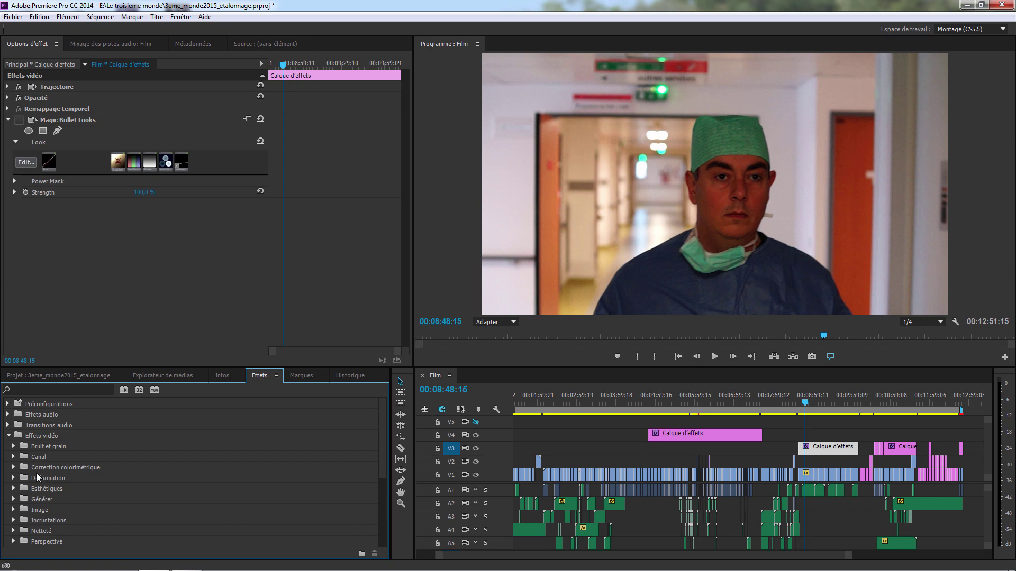
pyautogui.click(8, 435)
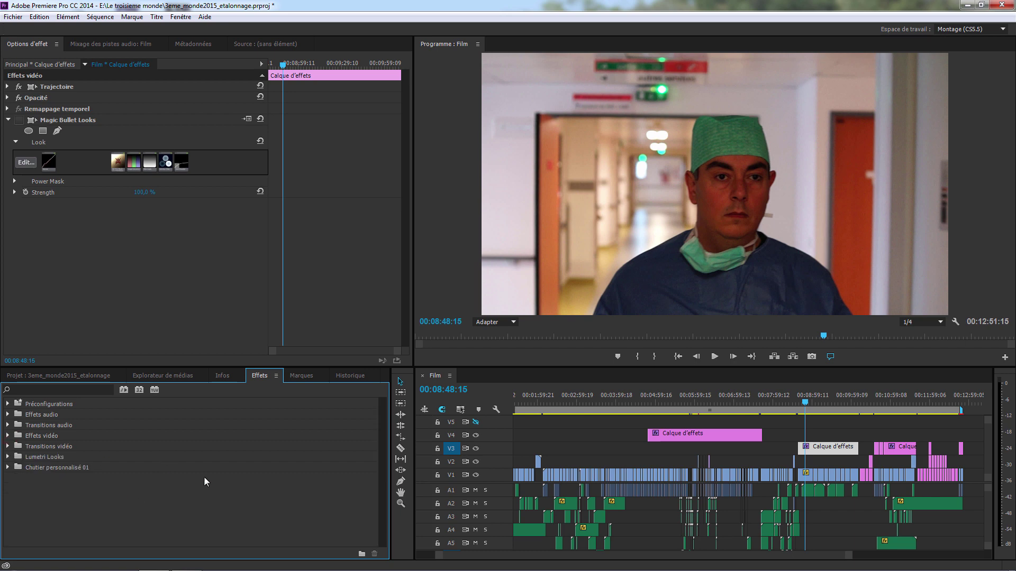